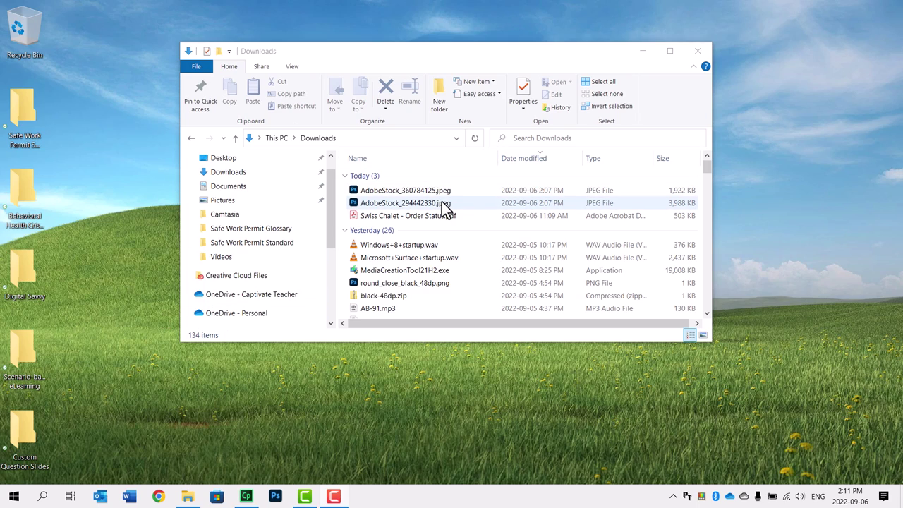
- Open AdobeStock_294442330.jpeg from Downloads in Photoshop and convert its Background into a regular layer named Layer 0
click(398, 206)
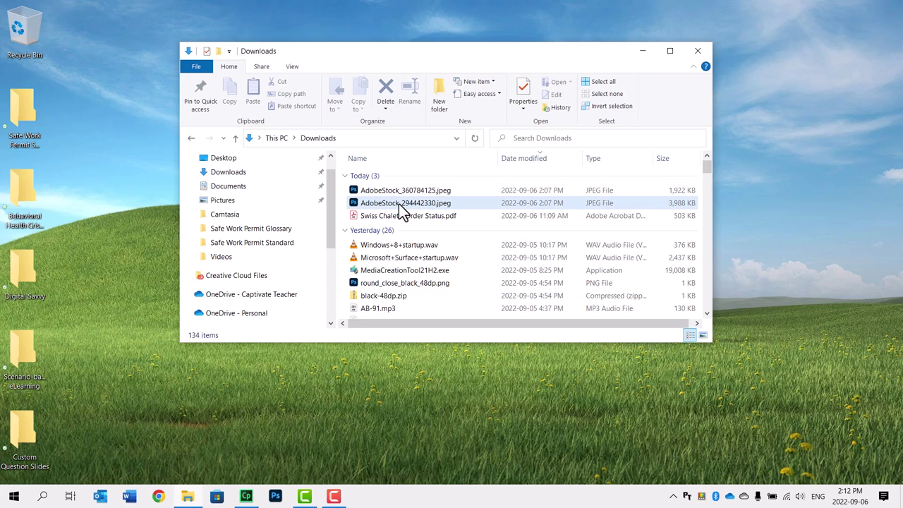
double_click(398, 205)
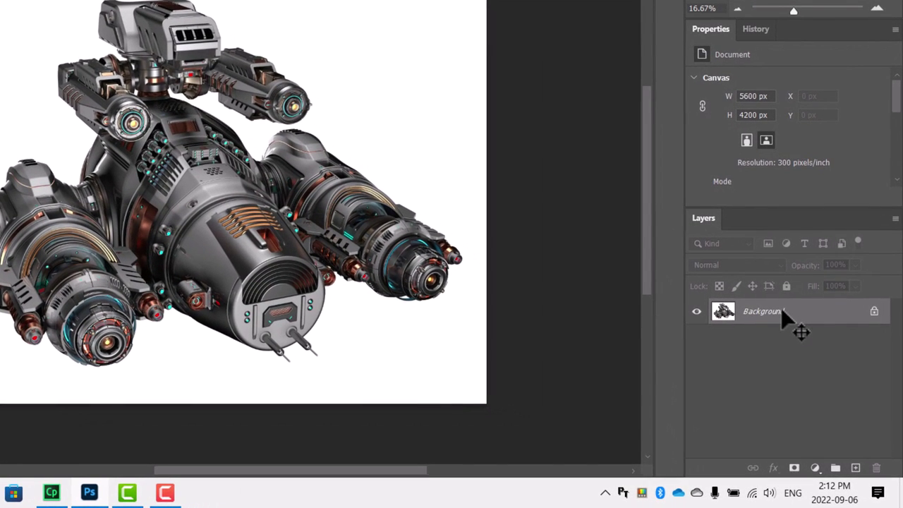
click(782, 311)
double_click(782, 309)
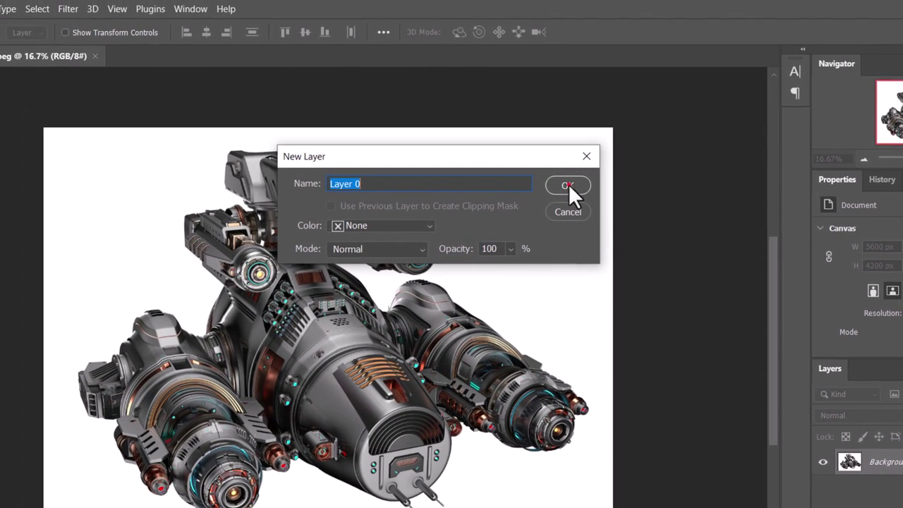
click(547, 154)
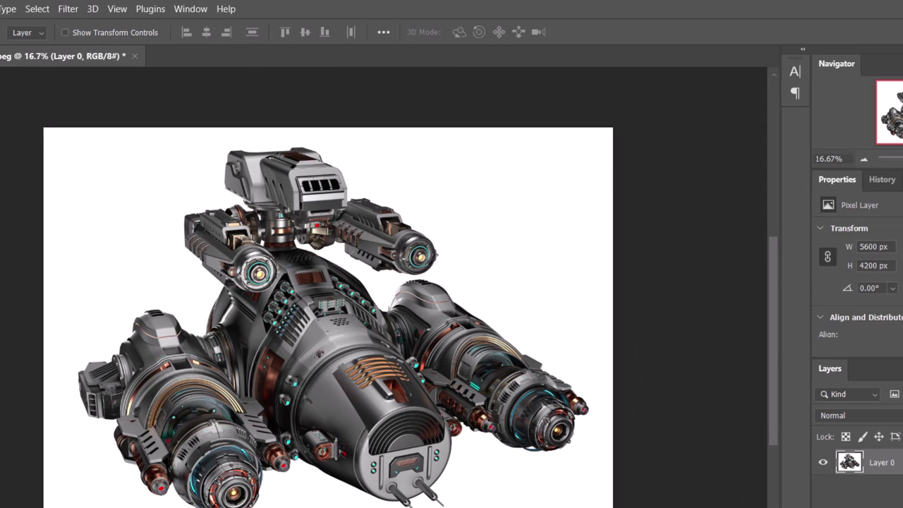
- Mask out the white background around the spaceship using Select and Mask with Select Subject
click(41, 8)
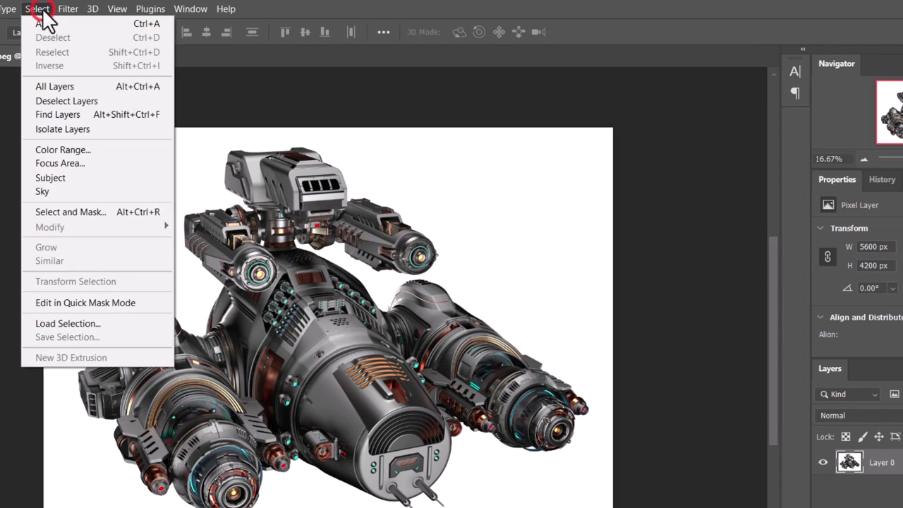
click(70, 212)
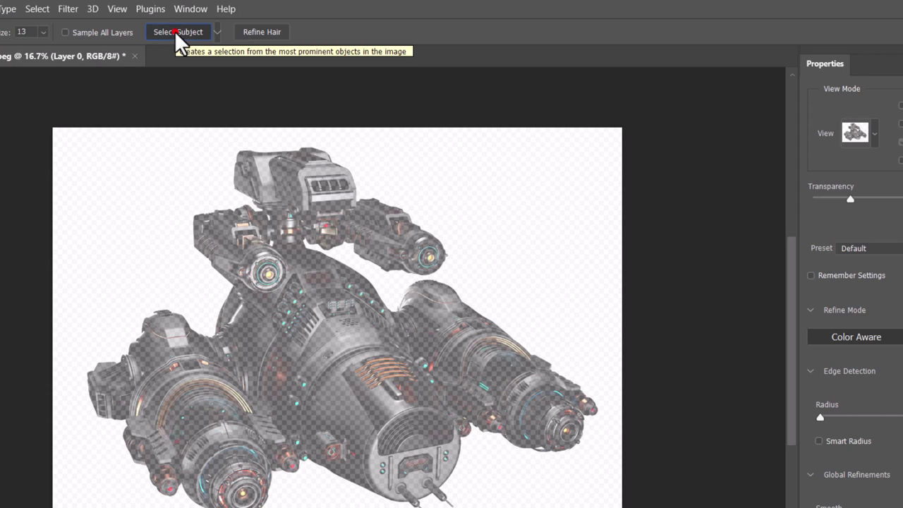
click(177, 34)
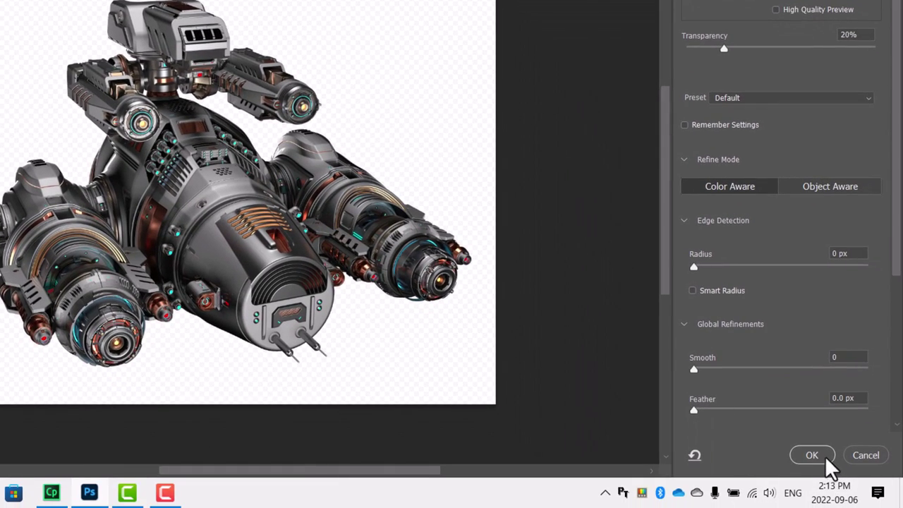
click(823, 455)
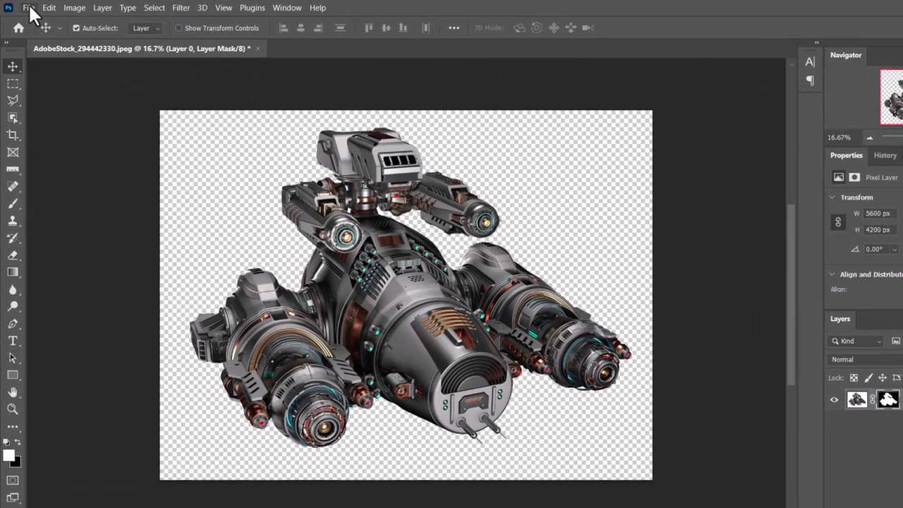
- Quick-export the cut-out spaceship as AdobeStock_294442330.png to the Desktop
click(25, 6)
mouse_move(90, 228)
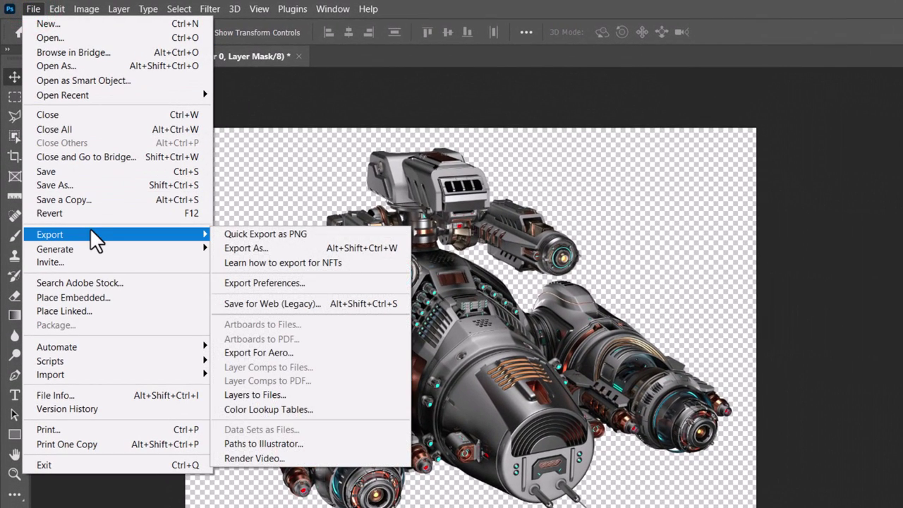
click(254, 234)
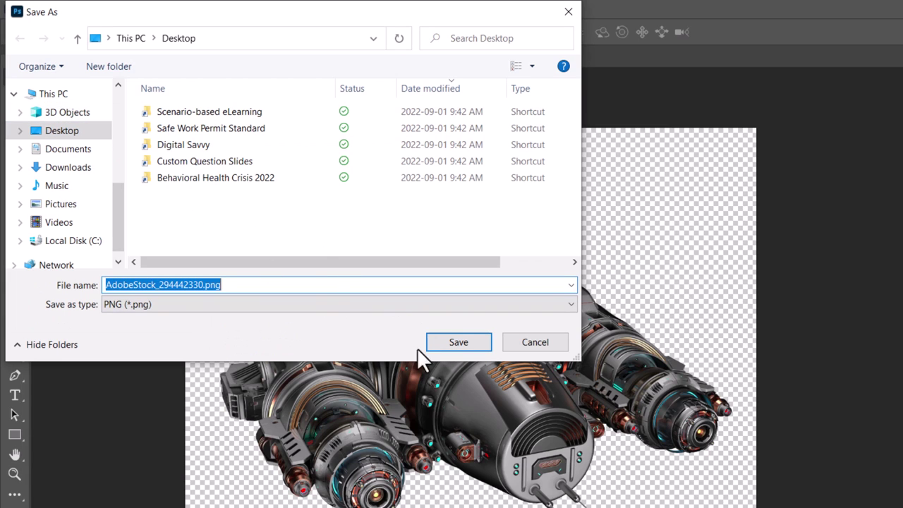
click(470, 345)
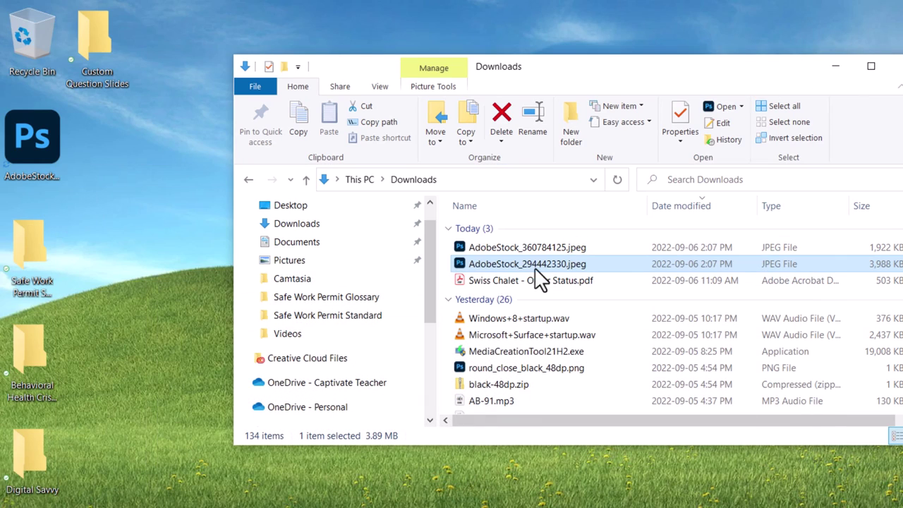
- Open AdobeStock_360784125.jpeg from Downloads and crop the planet image to a 1470:900 ratio
double_click(500, 246)
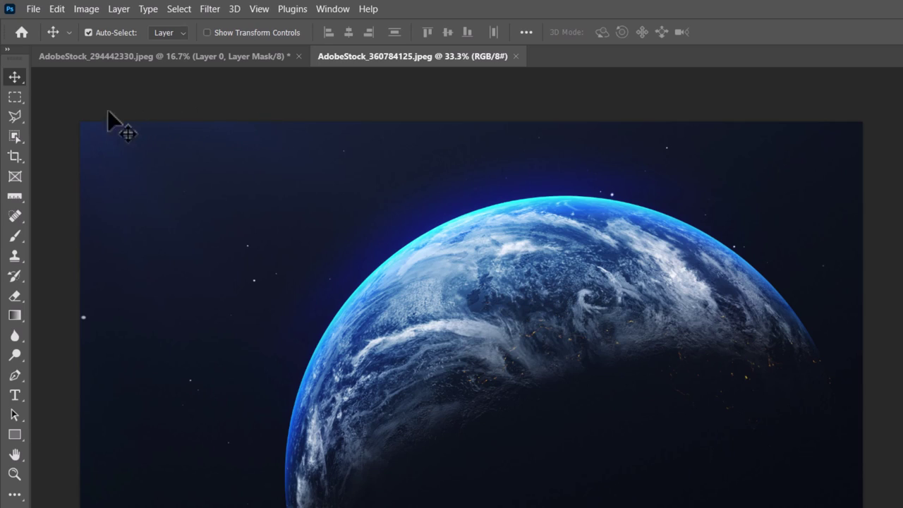
click(15, 155)
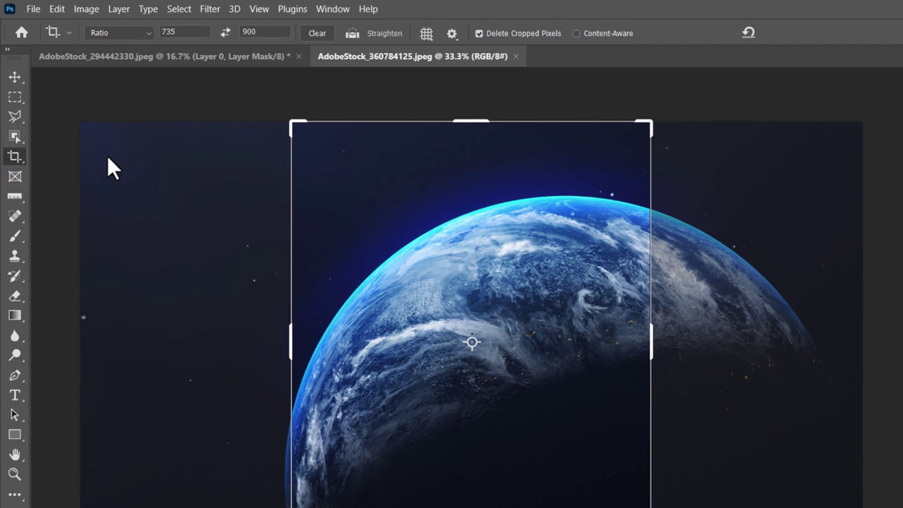
click(182, 32)
text(1)
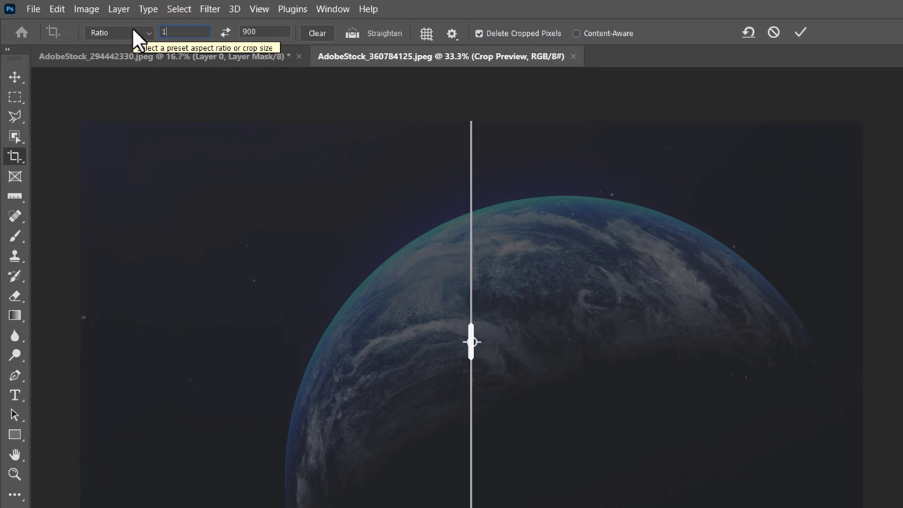
text(470)
key(Tab)
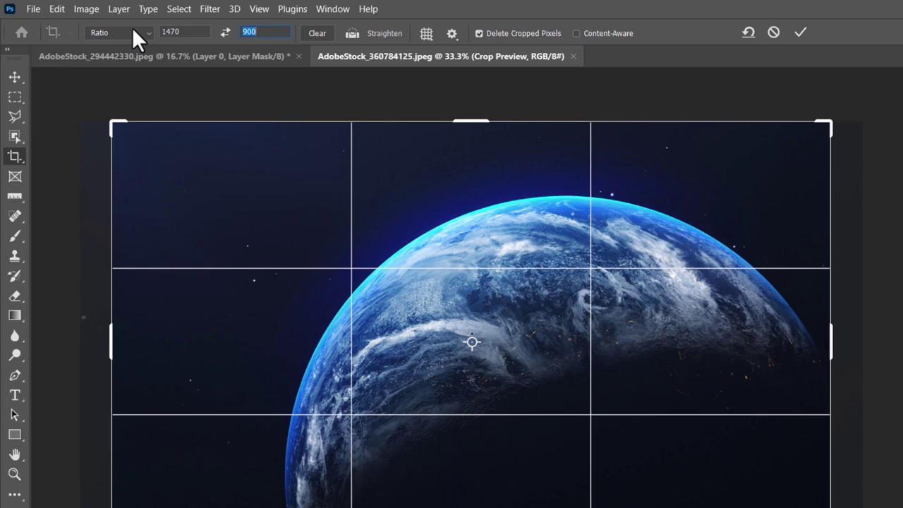
click(801, 30)
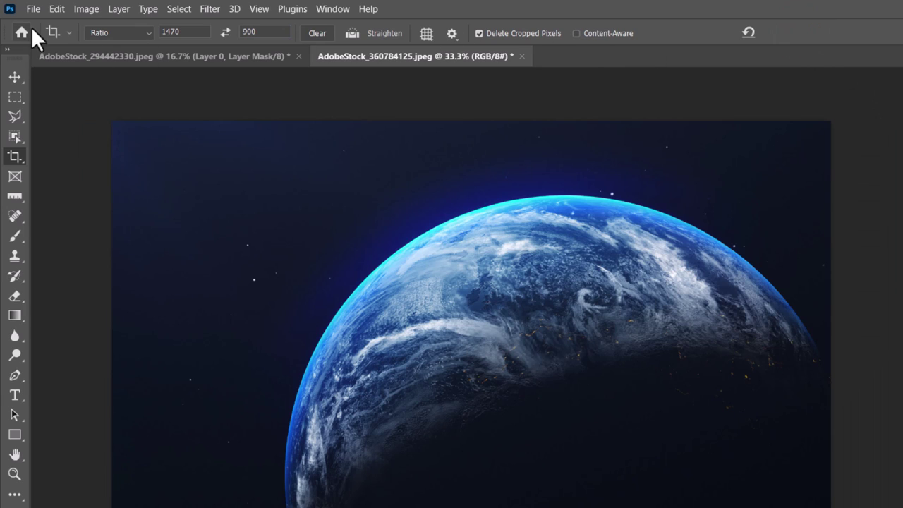
- Export the cropped planet image to the Desktop as AdobeStock_360784125.jpg, in JPG format at 1470 x 900 px
click(26, 8)
mouse_move(88, 230)
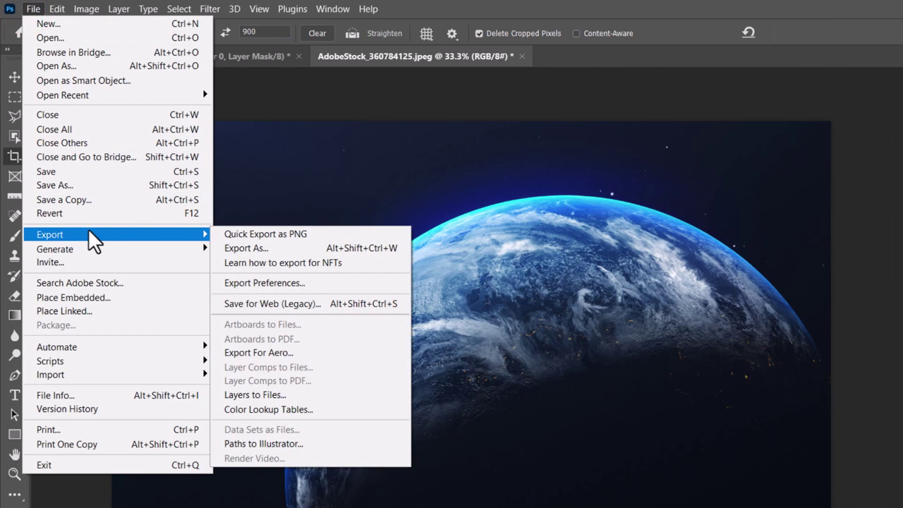
click(259, 250)
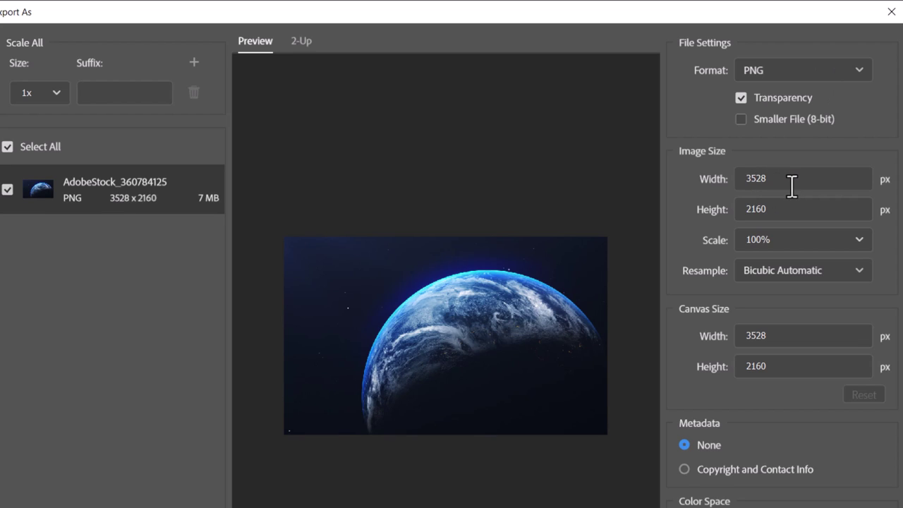
click(789, 78)
click(765, 123)
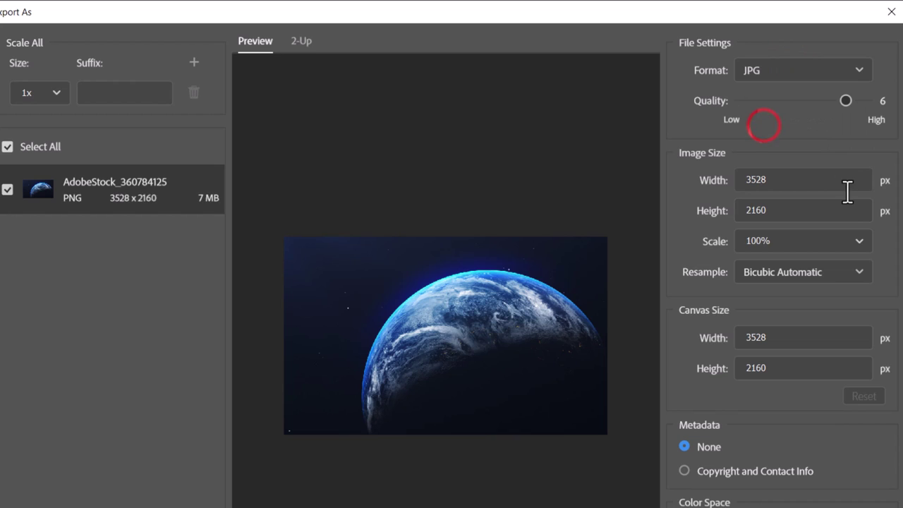
click(772, 180)
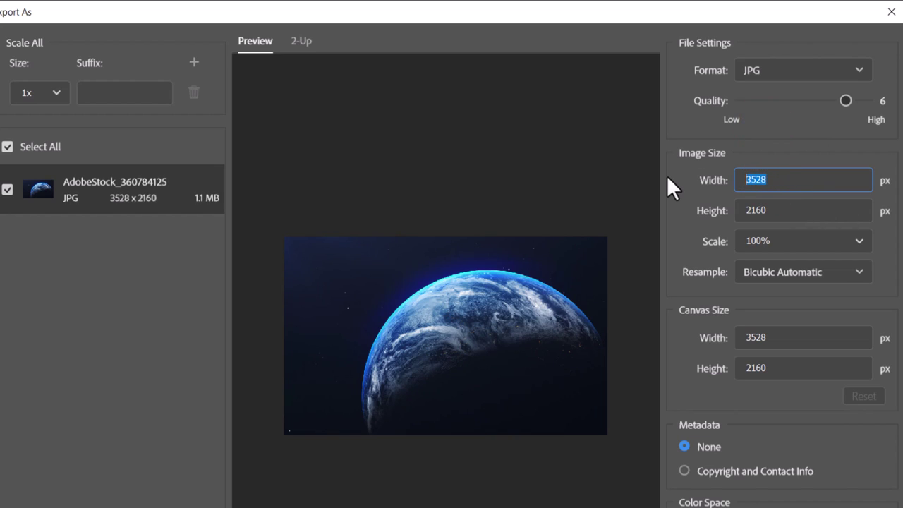
text(1470)
key(Tab)
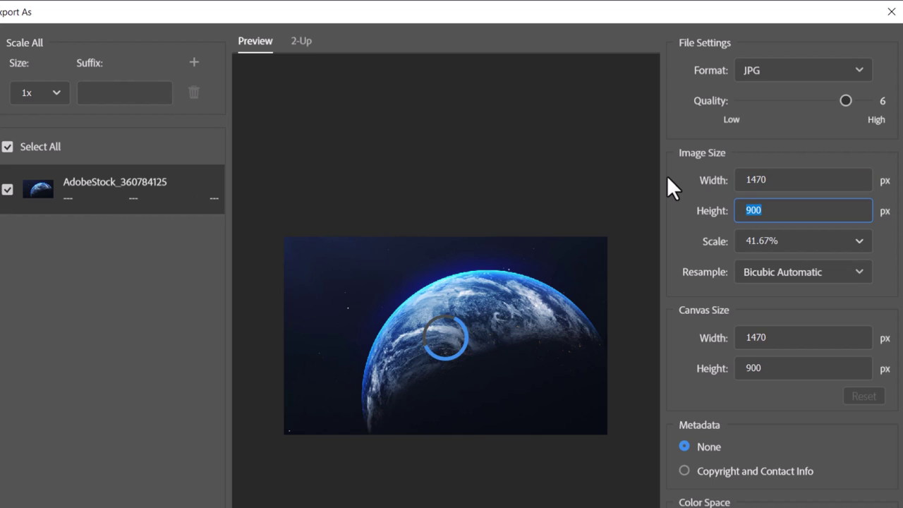
click(879, 480)
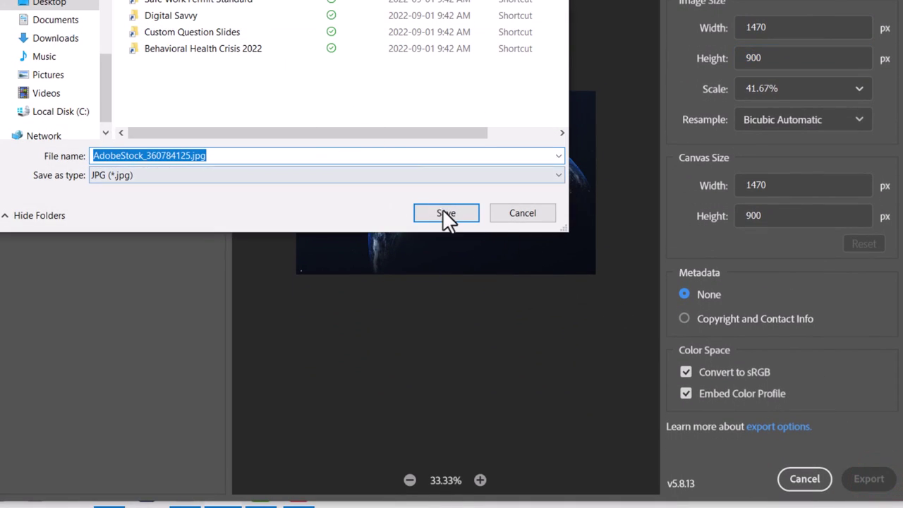
click(445, 211)
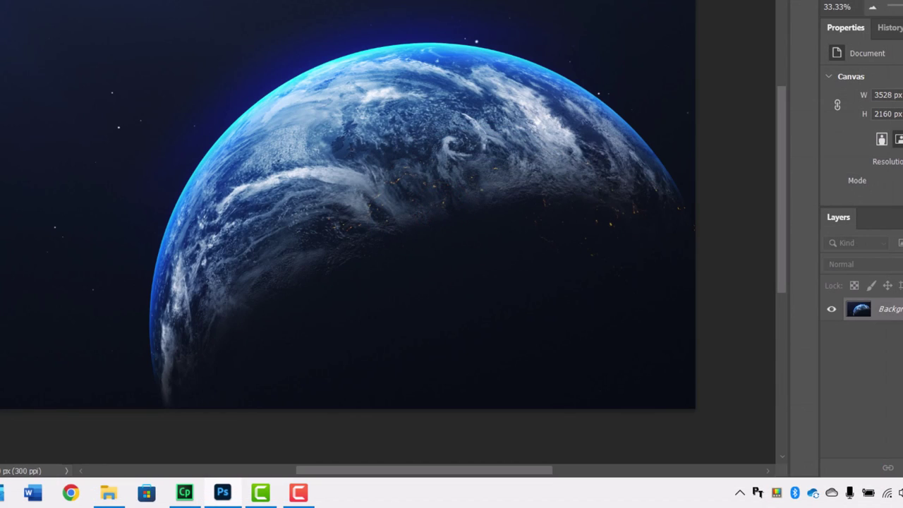
- Quit Photoshop without saving changes to either open document
key(ctrl+q)
click(474, 105)
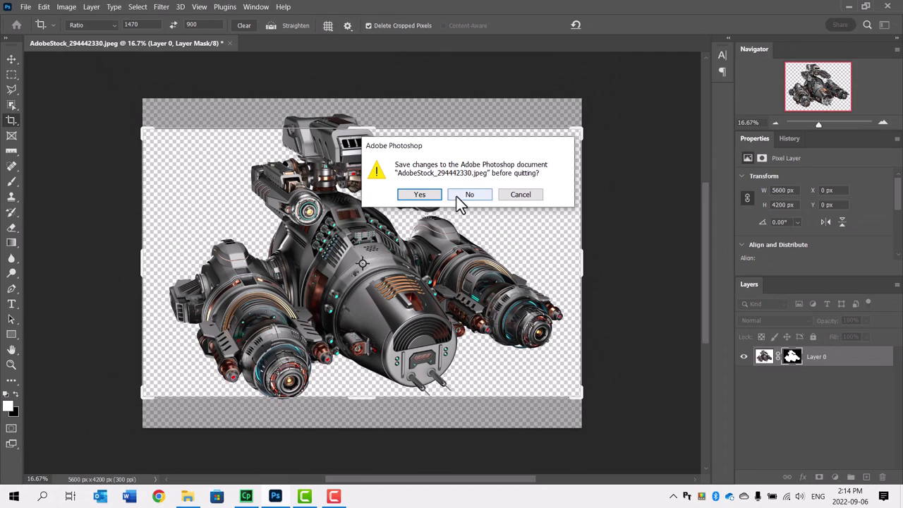
click(457, 195)
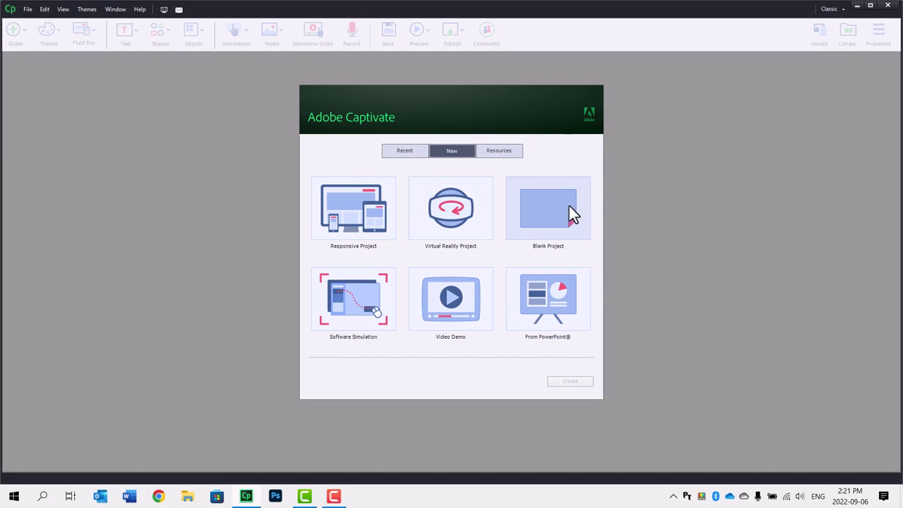
- Create a blank project in Adobe Captivate with a custom canvas 1470 wide and 900 high
click(554, 212)
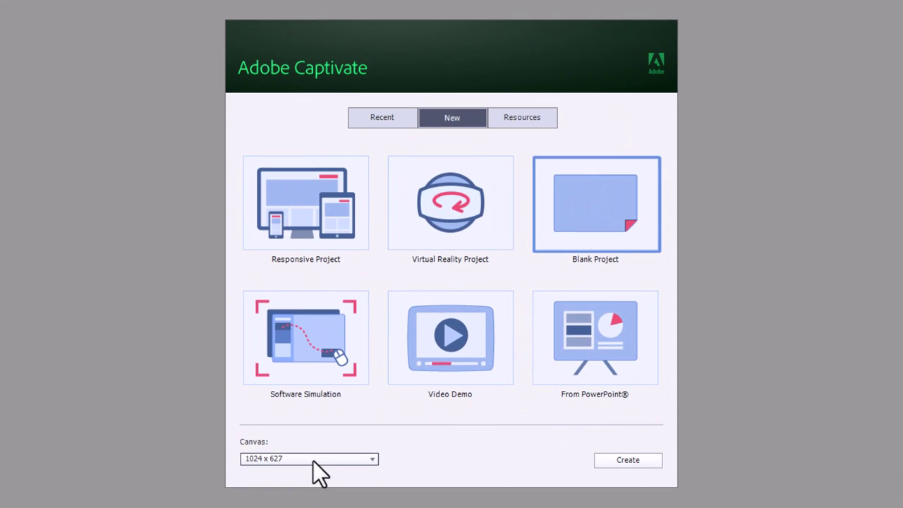
click(314, 460)
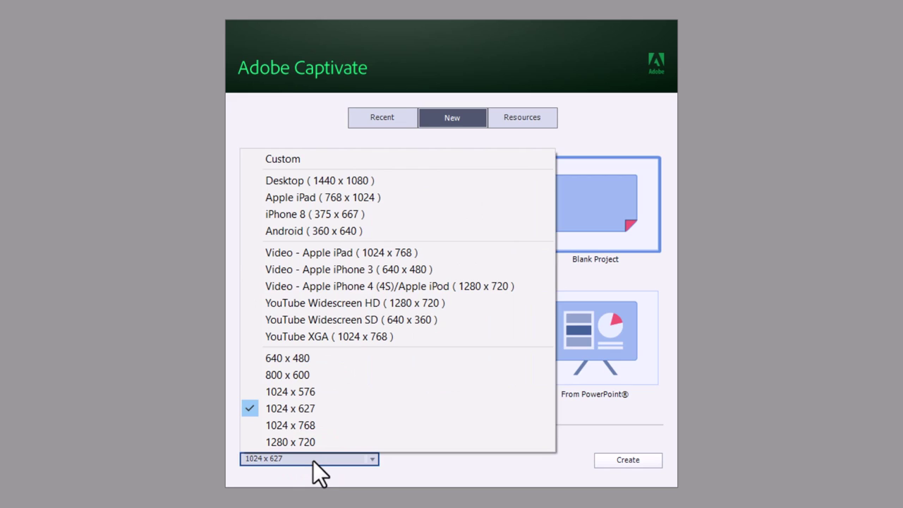
click(300, 157)
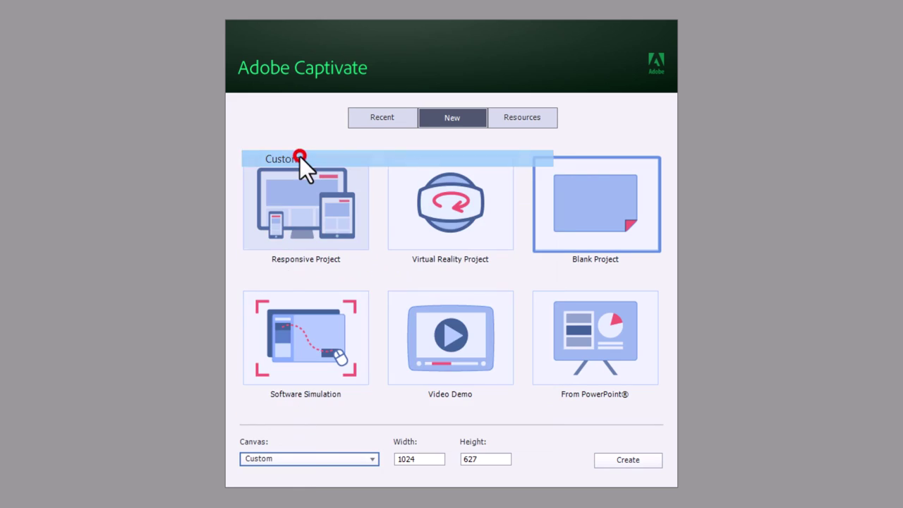
double_click(436, 459)
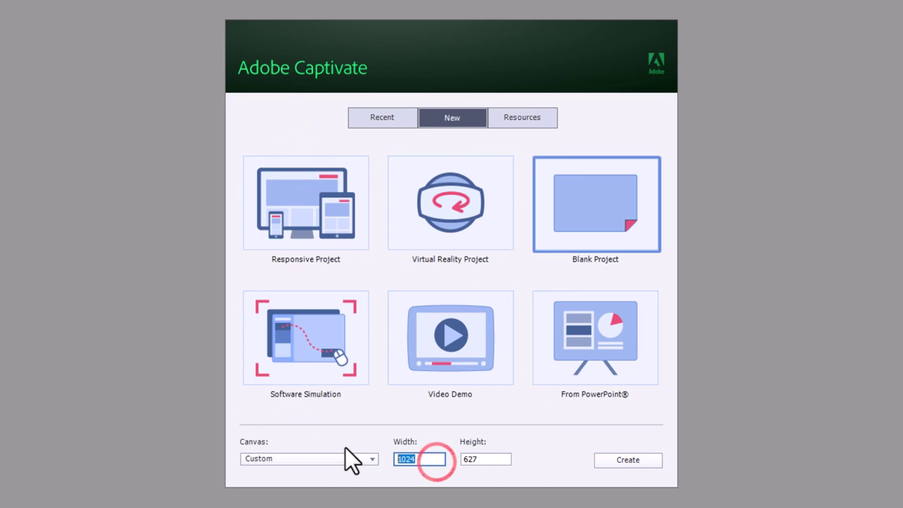
text(1470)
key(Tab)
text(900)
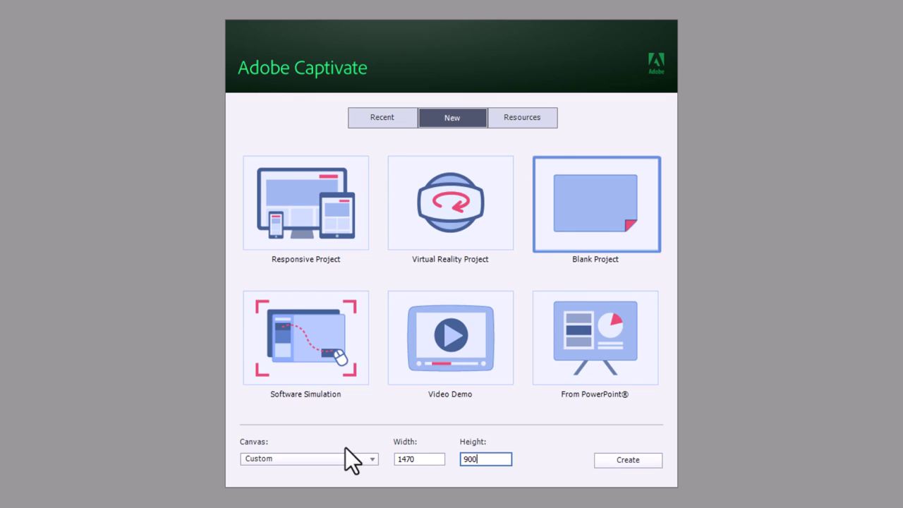
click(627, 460)
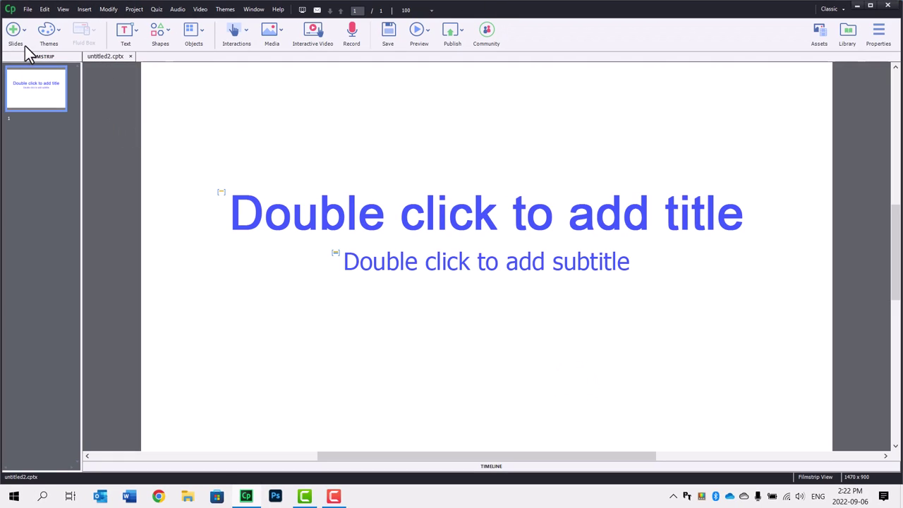
- Add a blank slide to the project and delete the original title slide
click(17, 33)
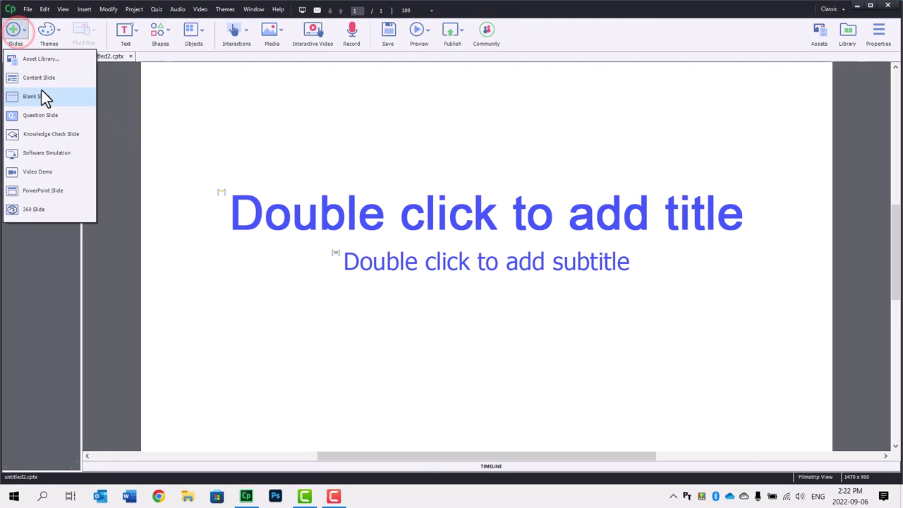
click(42, 91)
right_click(44, 85)
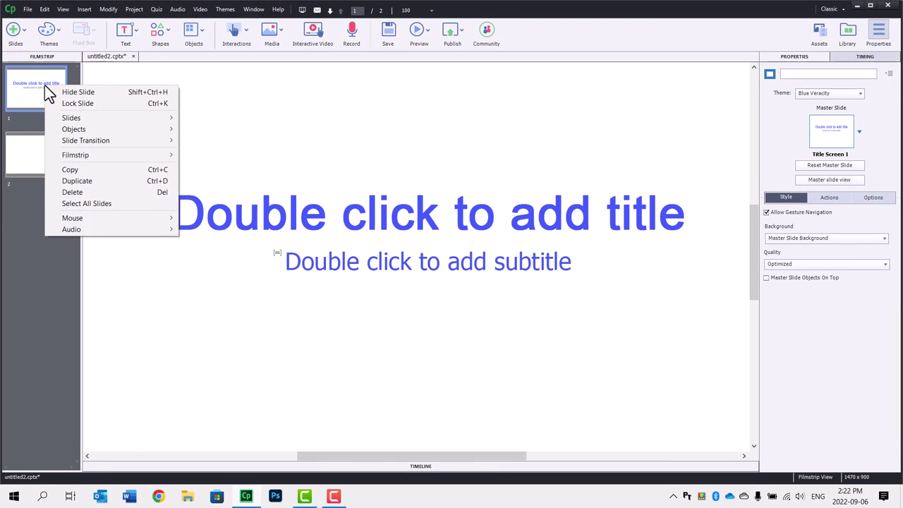
click(79, 187)
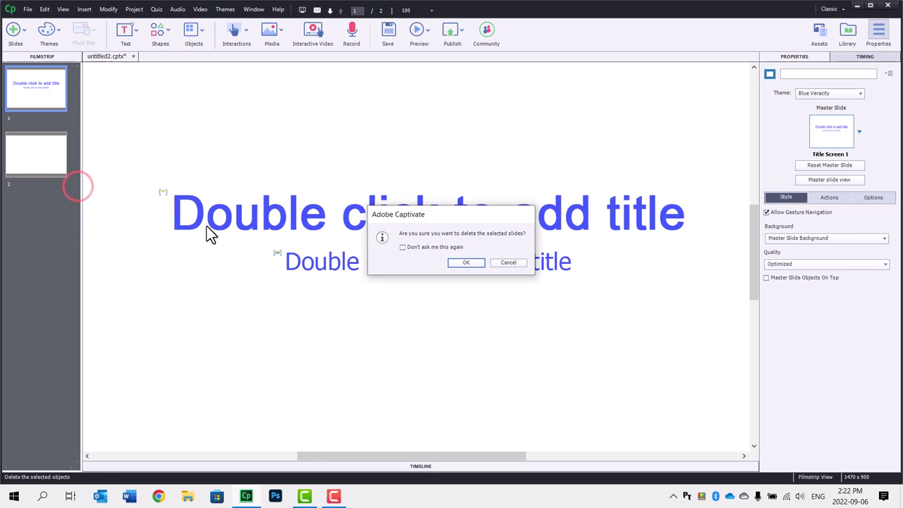
click(462, 270)
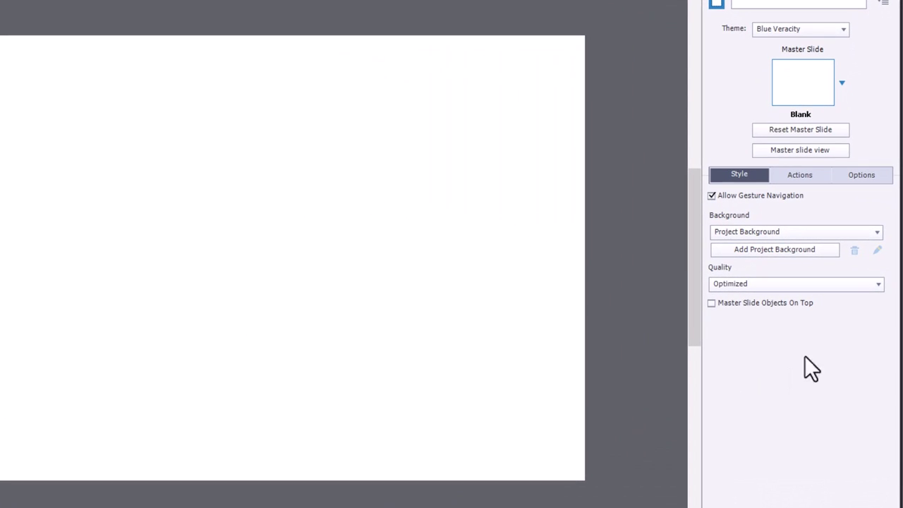
- Give the slide a custom background using the image AdobeStock_360784125.jpg from the Desktop
click(750, 230)
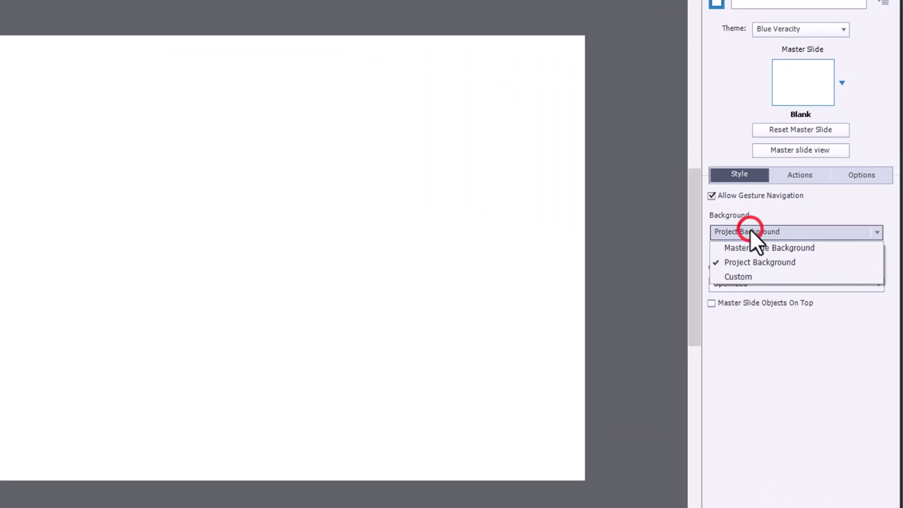
click(735, 277)
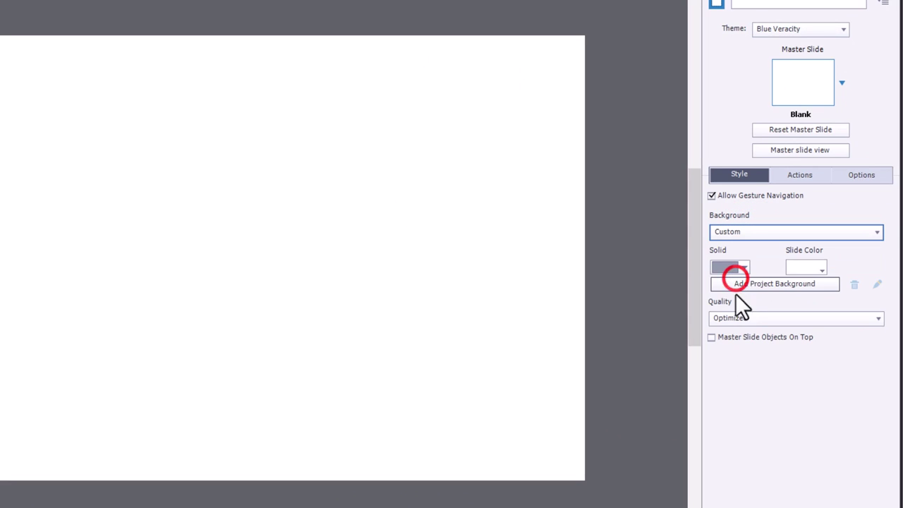
click(744, 268)
click(744, 323)
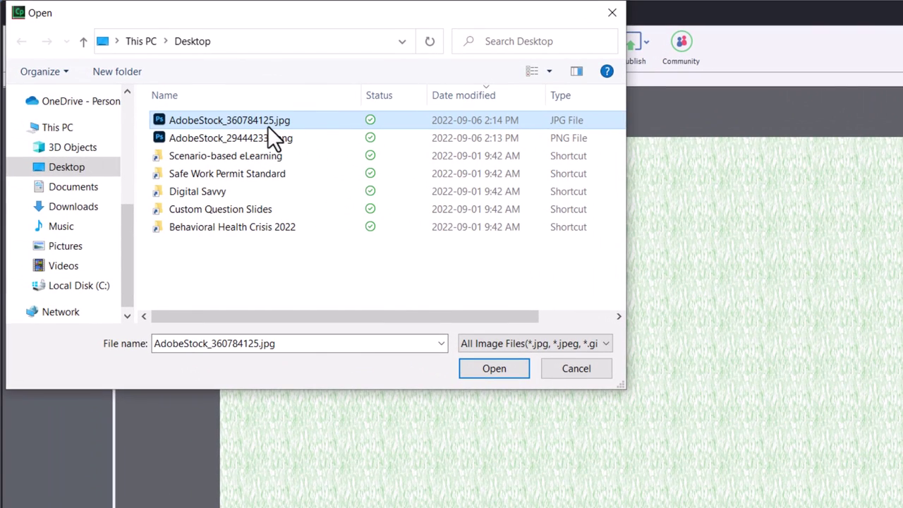
click(496, 369)
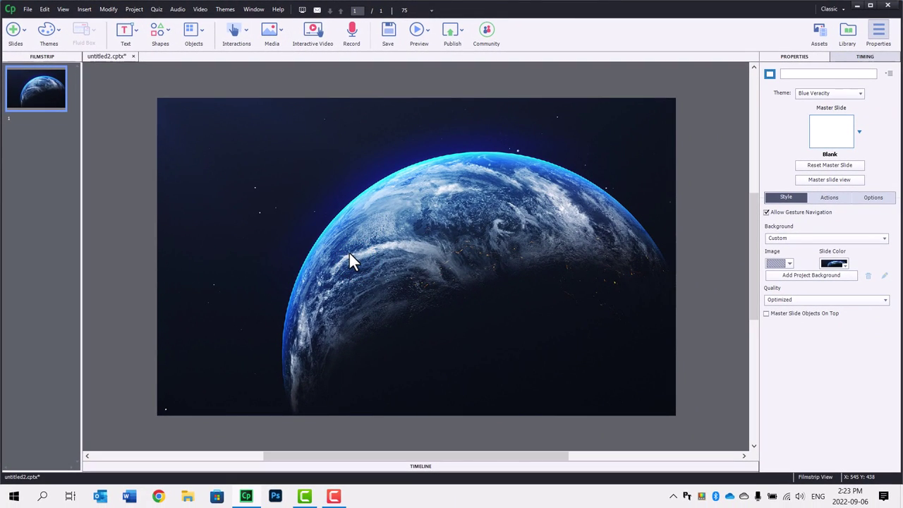
- Turn off the playback control and the borders in the project's skin
click(134, 10)
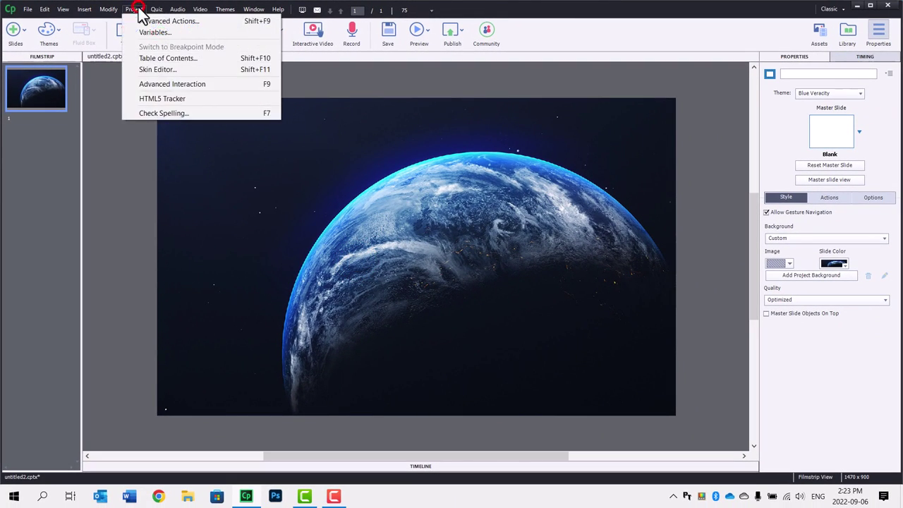
click(155, 69)
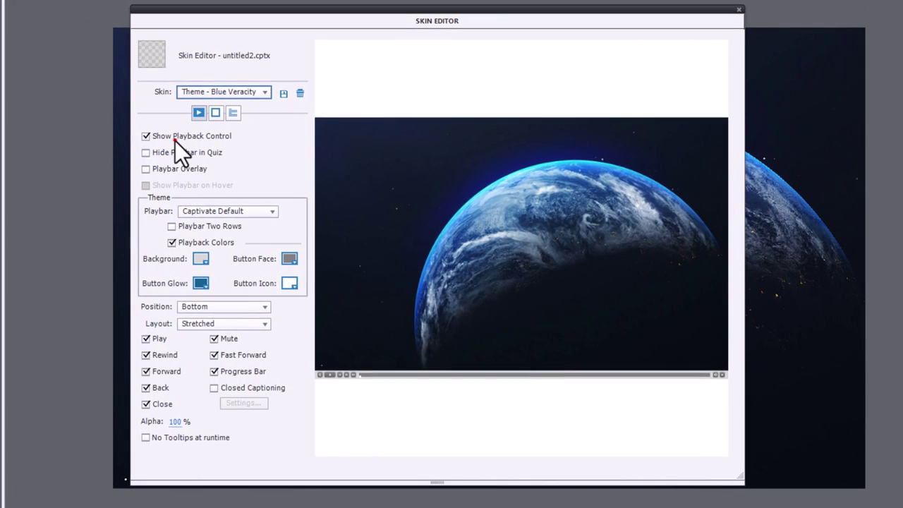
click(175, 138)
click(215, 113)
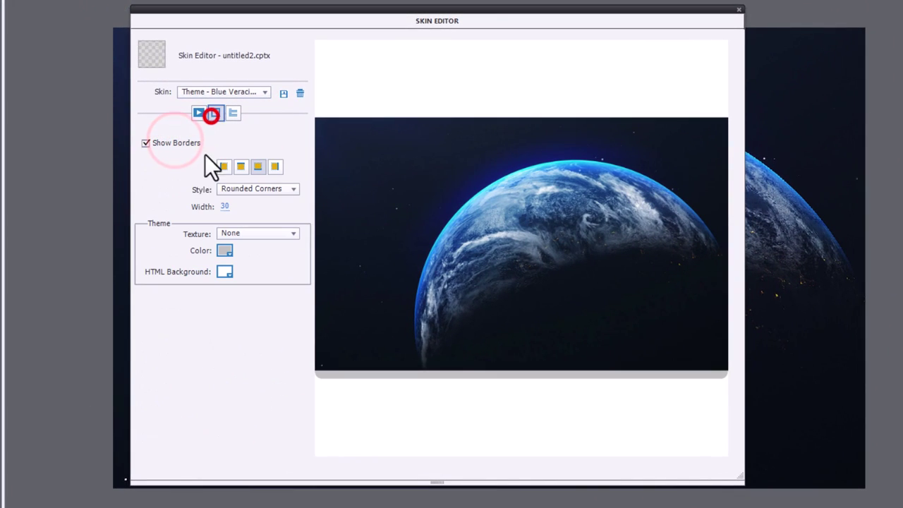
click(154, 141)
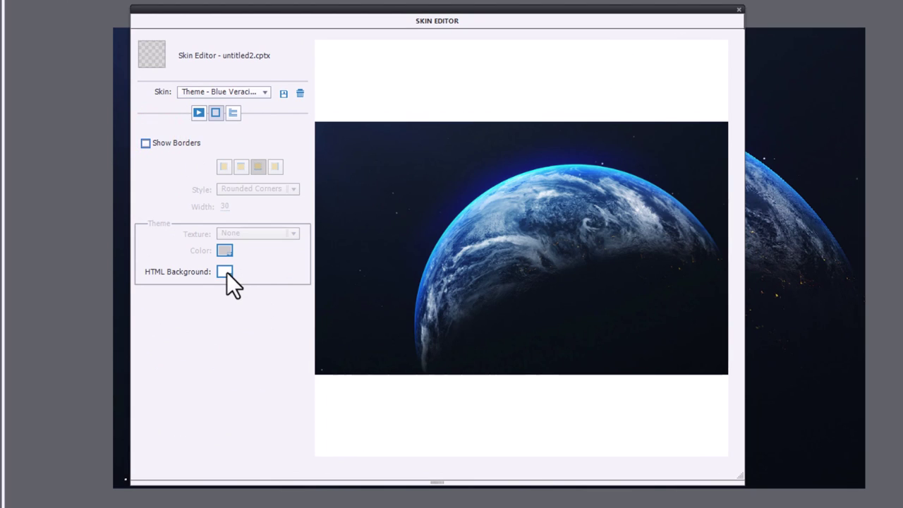
- Set the skin's HTML background to a dark colour sampled from the planet image and close the Skin Editor
click(225, 272)
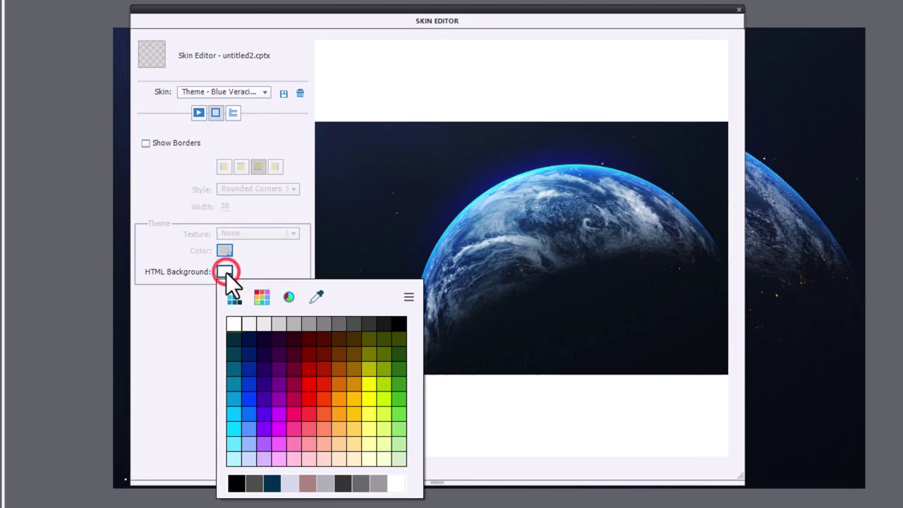
click(316, 295)
click(342, 206)
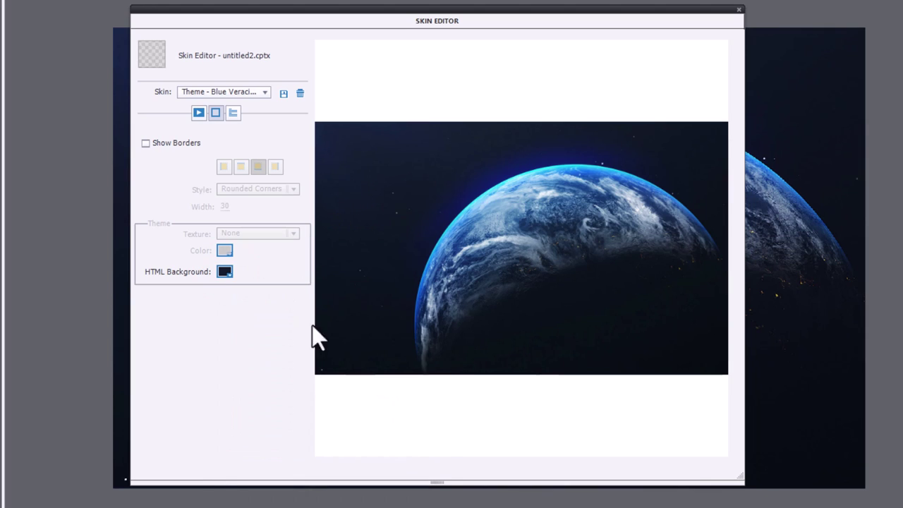
click(739, 8)
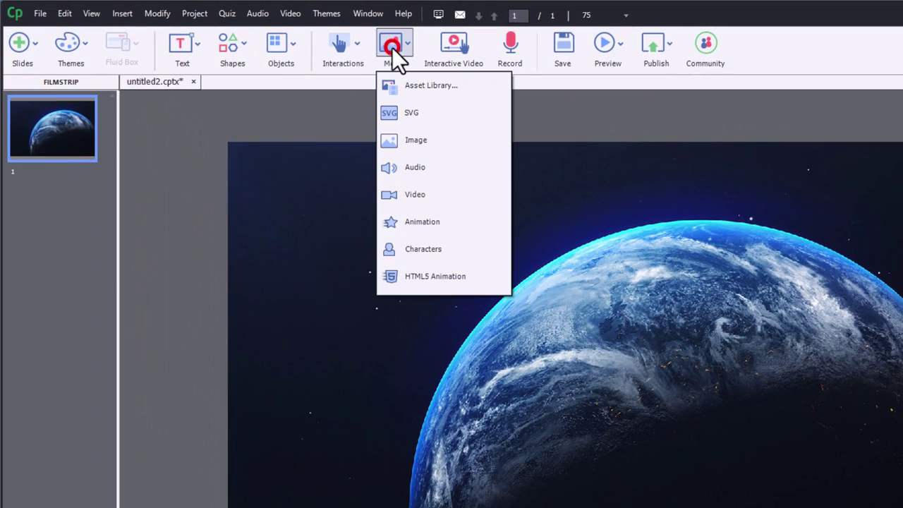
- Insert the spaceship image AdobeStock_294442330.png from the Desktop and fit it to the stage
click(397, 131)
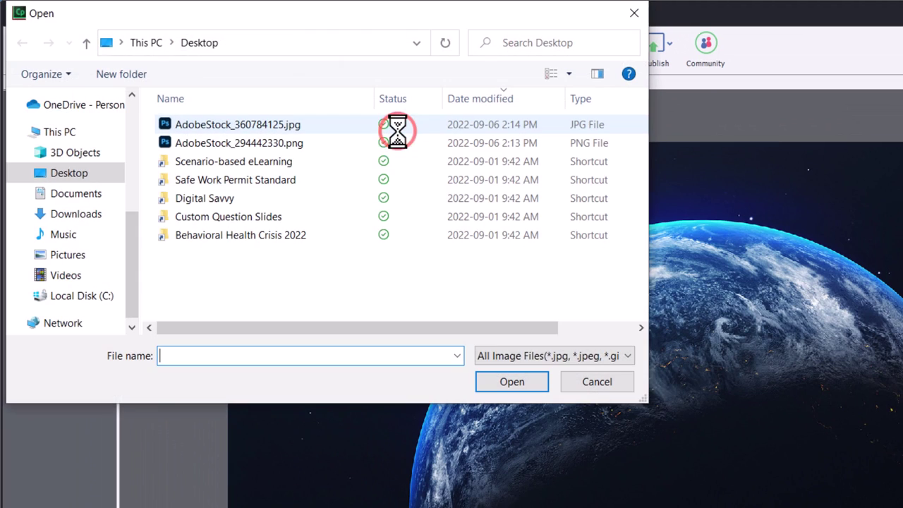
click(264, 145)
click(505, 382)
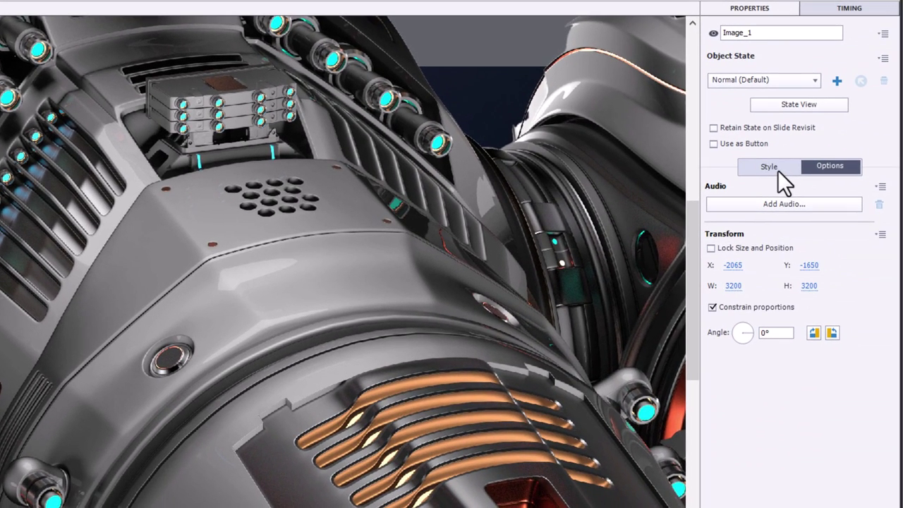
click(770, 167)
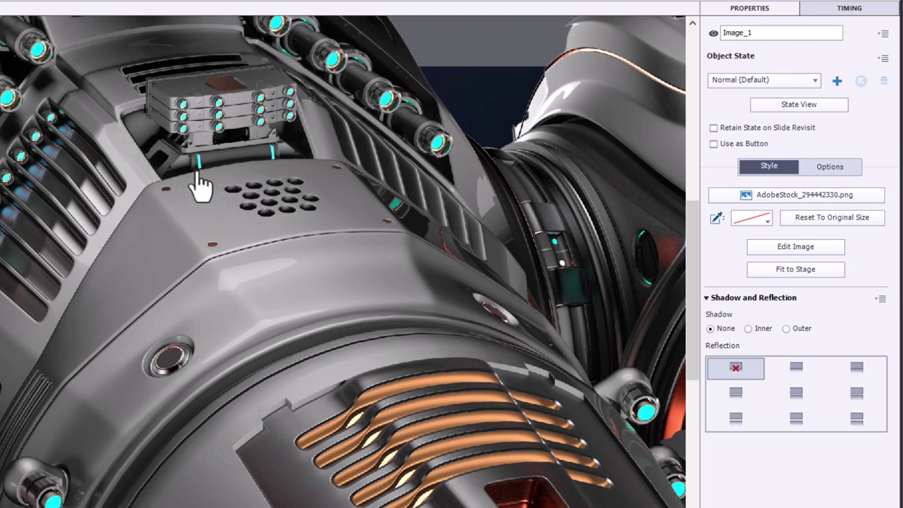
click(795, 270)
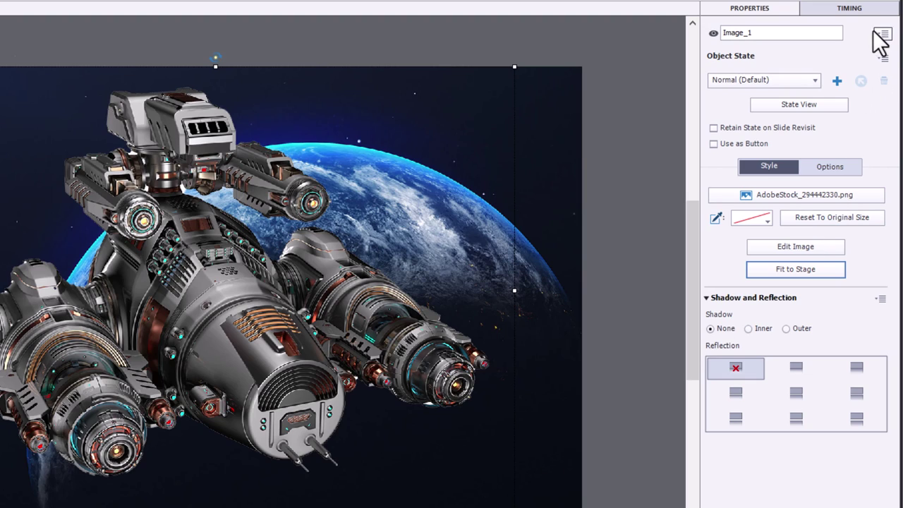
- Rotate the spaceship image to an angle of -20°
click(856, 10)
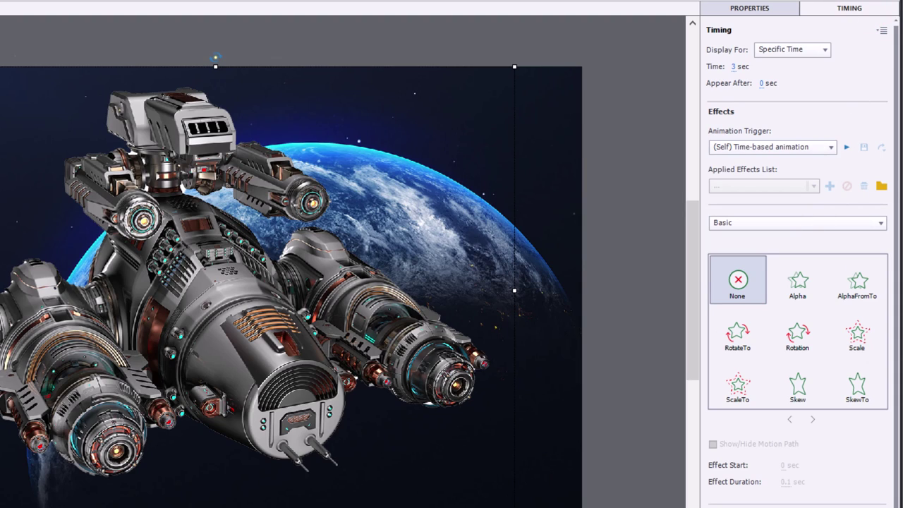
click(768, 9)
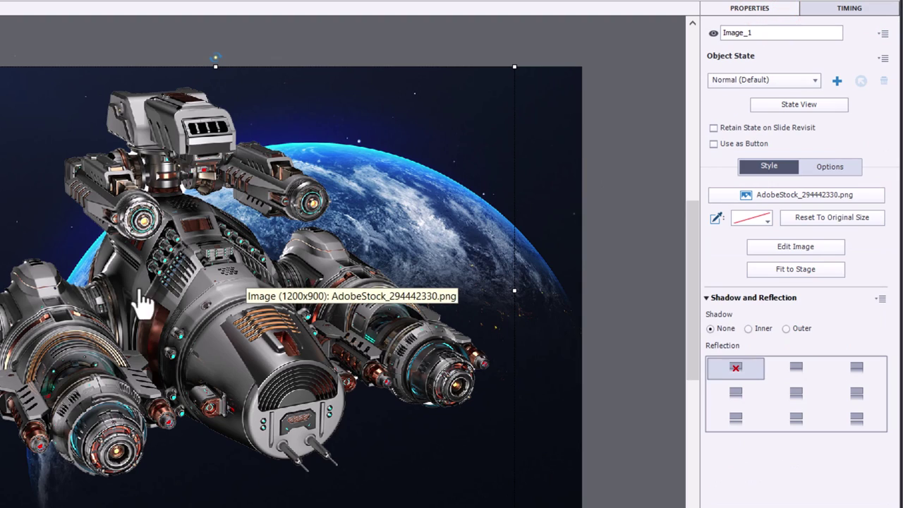
click(833, 166)
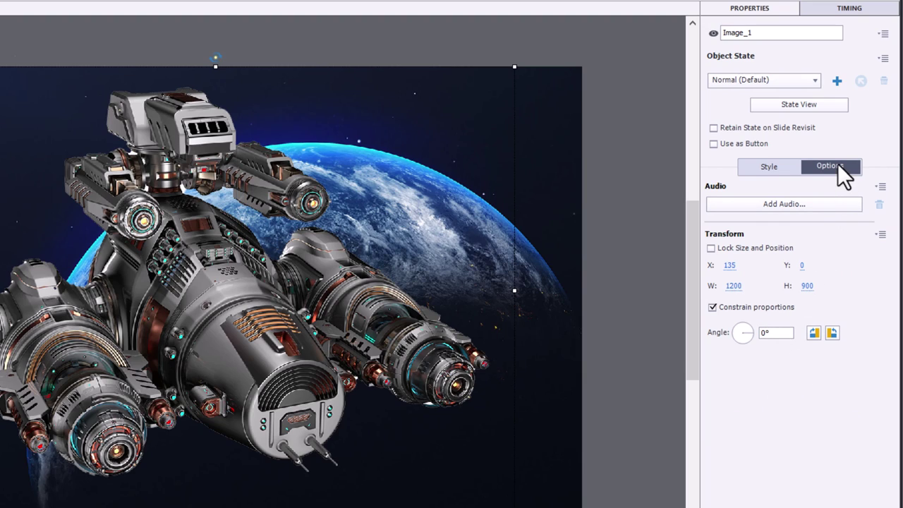
click(777, 332)
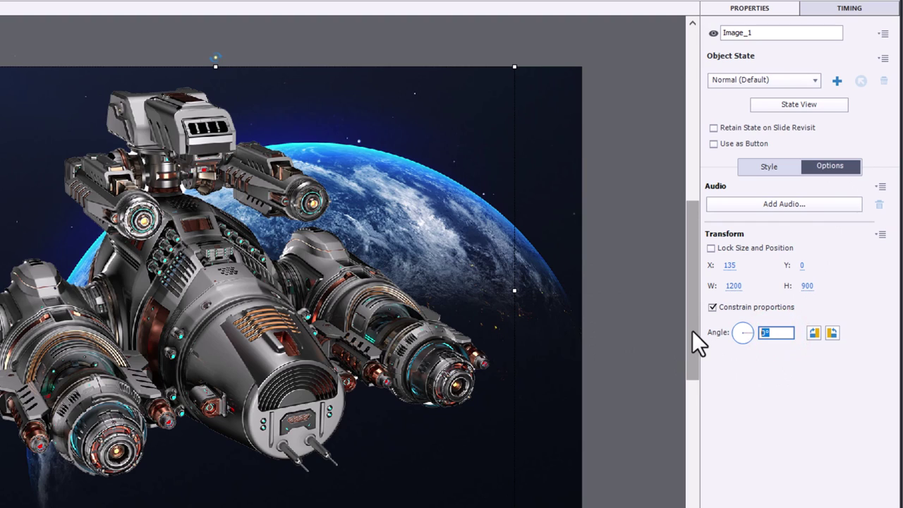
text(-20)
key(Return)
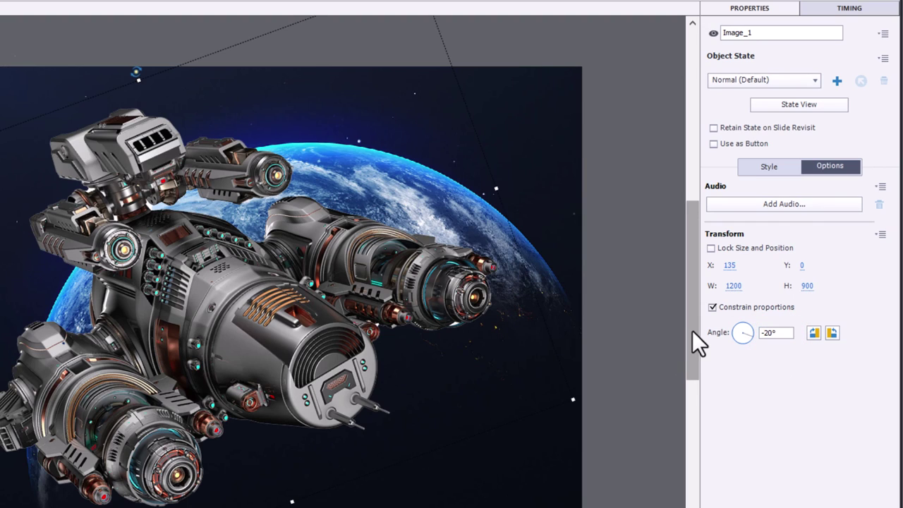
- Apply a RotateTo effect to the spaceship with a rotation of 20
click(843, 8)
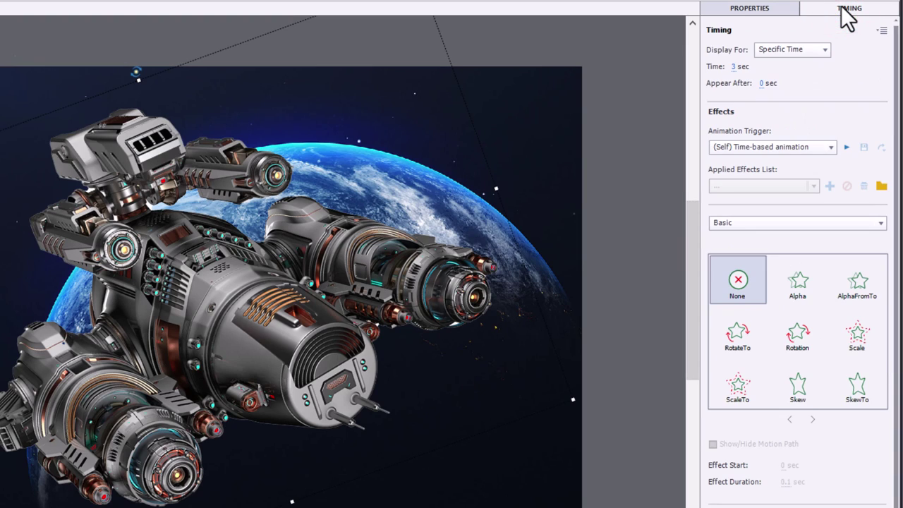
click(741, 337)
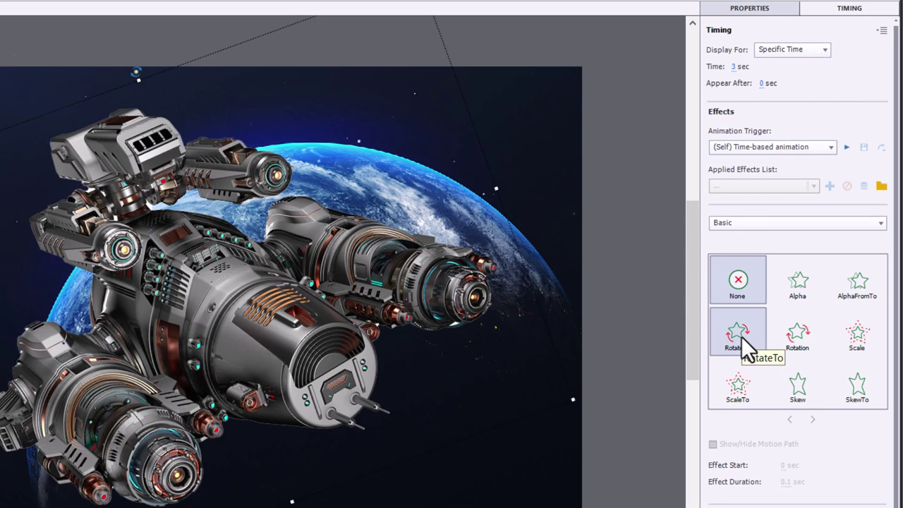
click(742, 337)
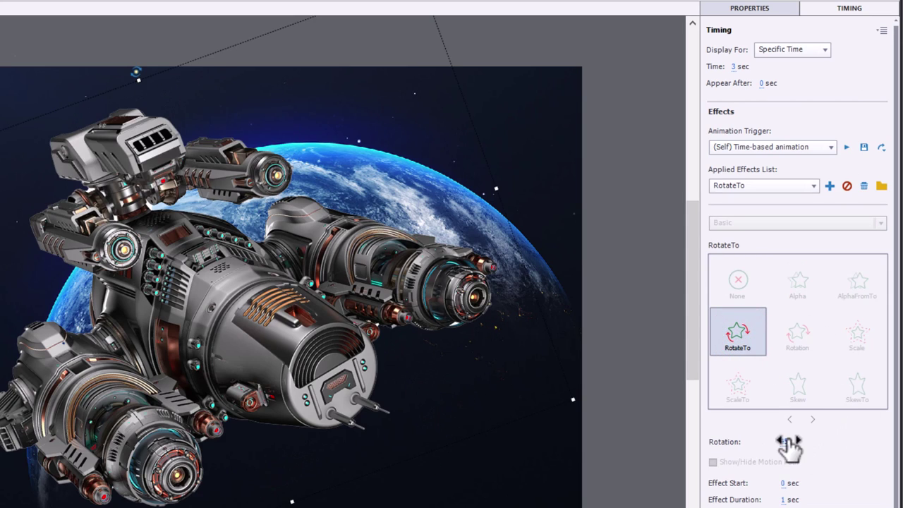
click(783, 441)
text(20)
key(Return)
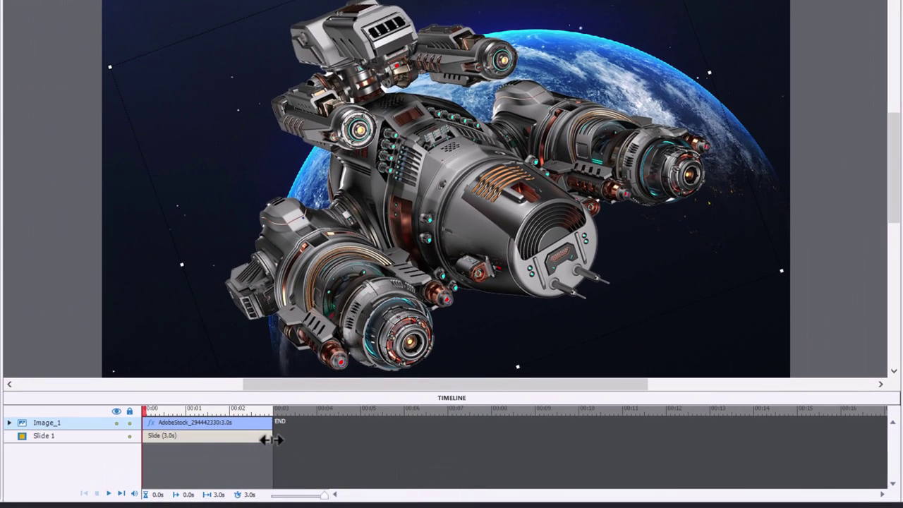
- Extend the slide's duration to 8 seconds and make the spaceship display for the rest of the slide
mouse_move(272, 440)
mouse_down()
mouse_move(662, 443)
mouse_move(490, 442)
mouse_up()
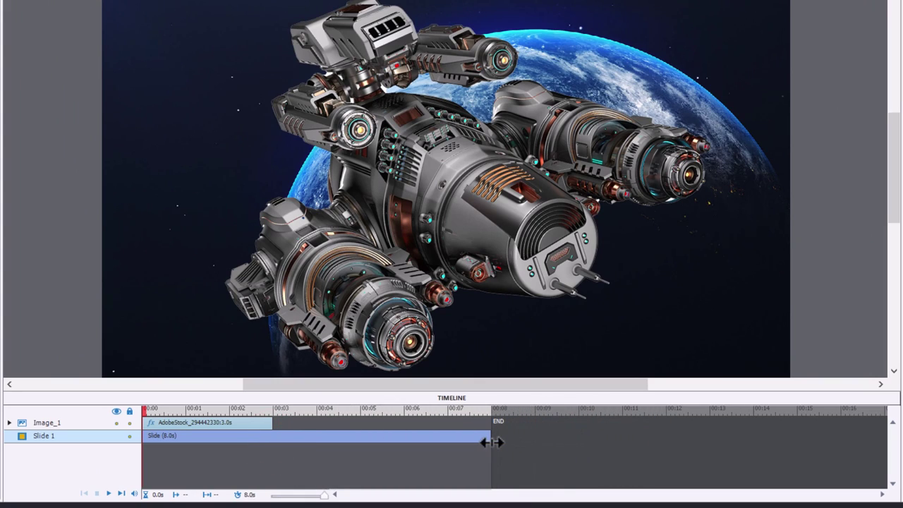
click(177, 422)
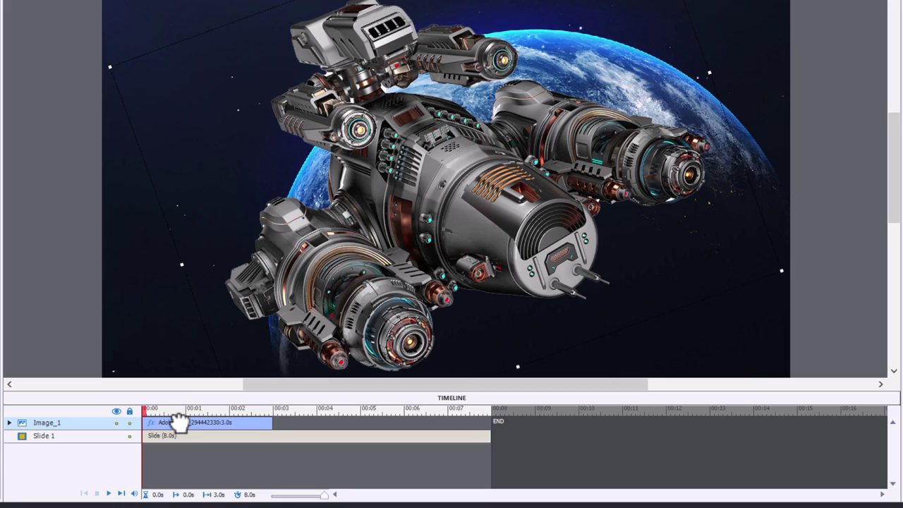
key(ctrl+e)
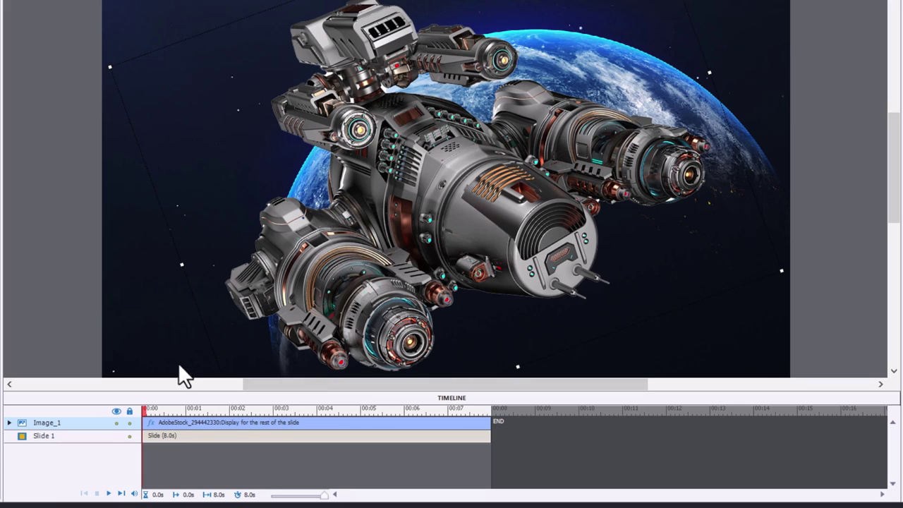
- Time the RotateTo effect to run from 4 to 8 seconds and play the slide's timeline
click(9, 423)
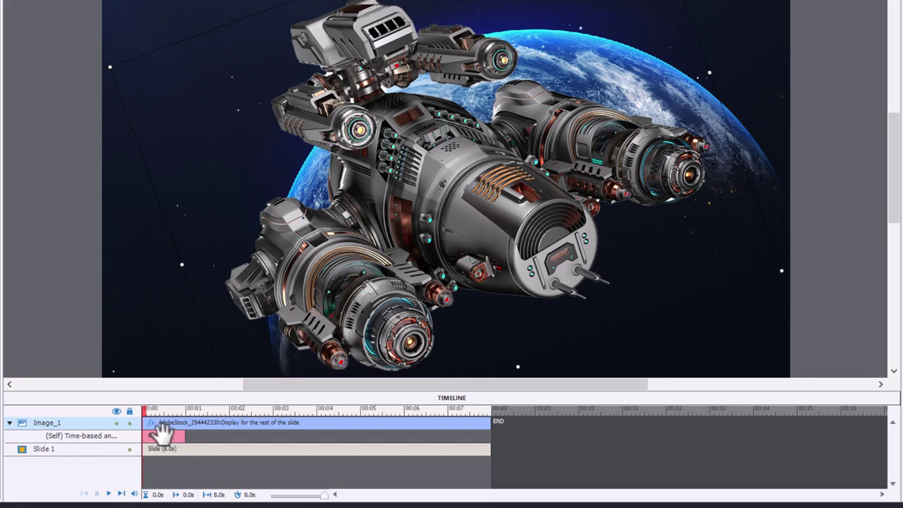
mouse_move(163, 432)
mouse_down()
mouse_move(314, 430)
mouse_move(489, 445)
mouse_up()
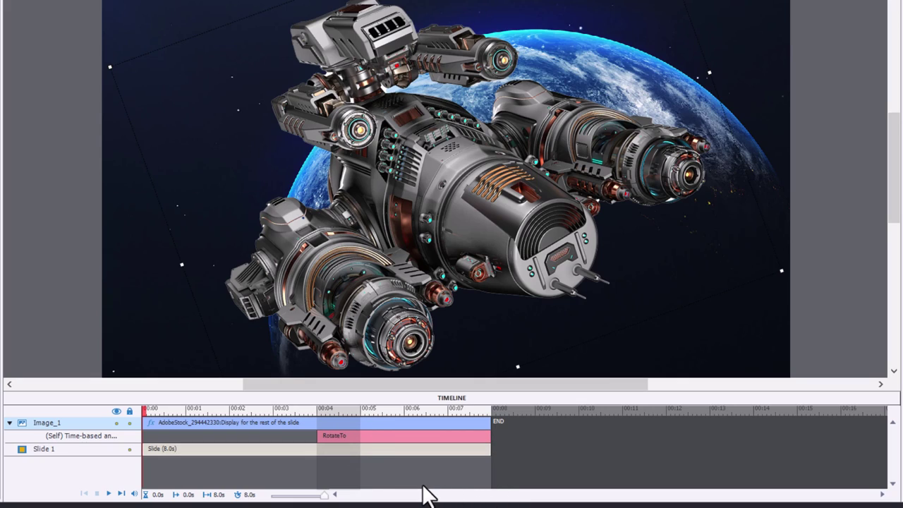
click(110, 494)
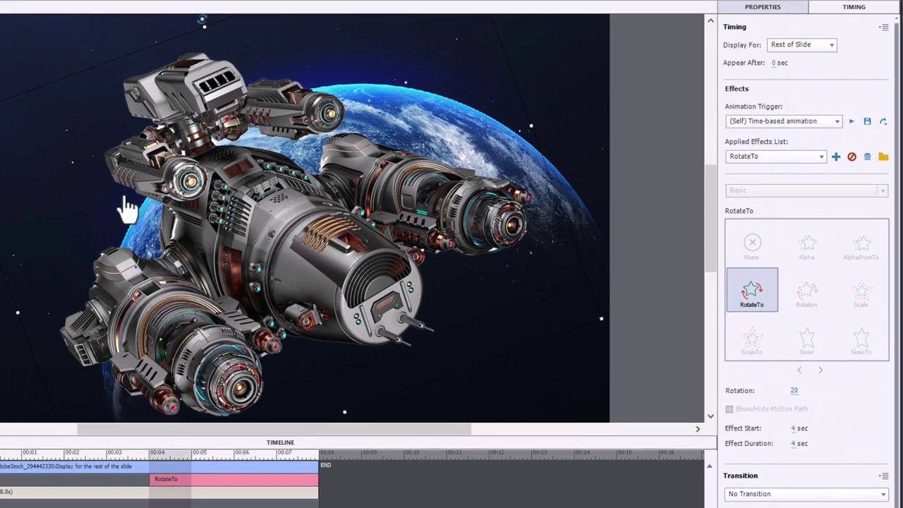
- Add the Asymmetric Zoom In entrance effect to the spaceship alongside the RotateTo effect
click(836, 156)
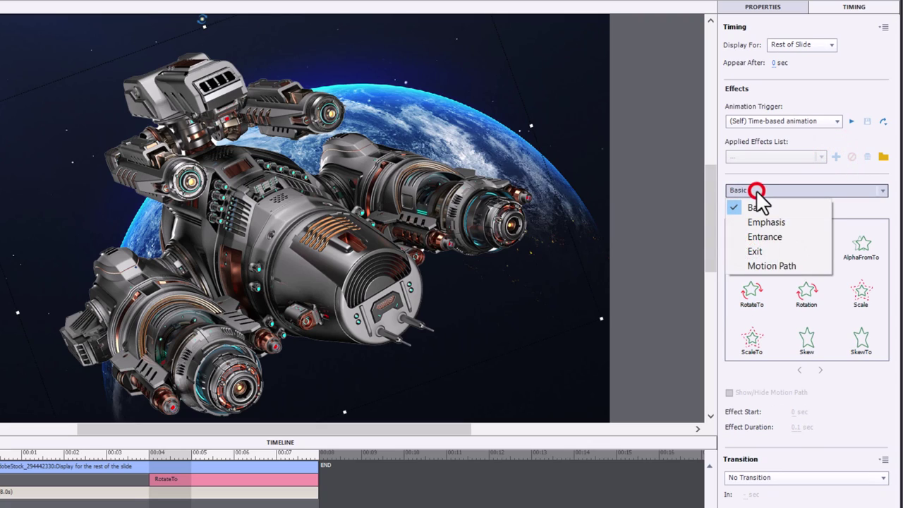
click(758, 236)
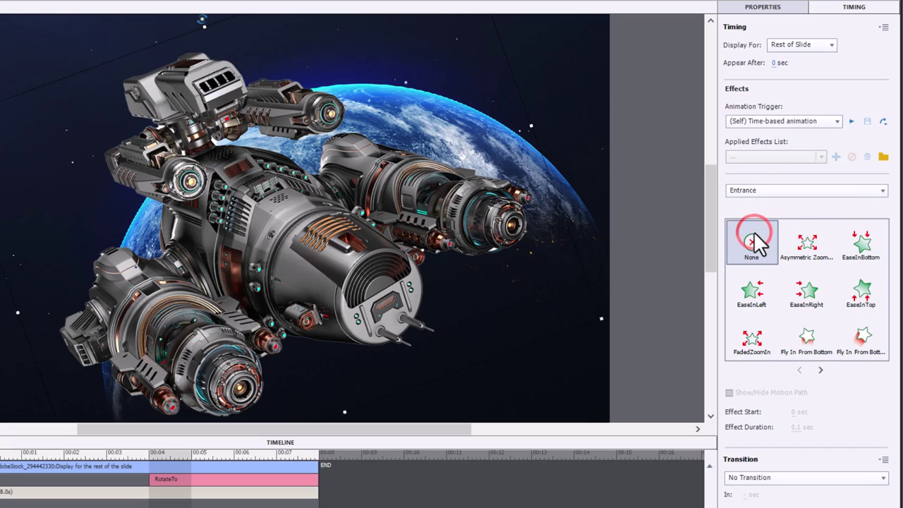
click(766, 188)
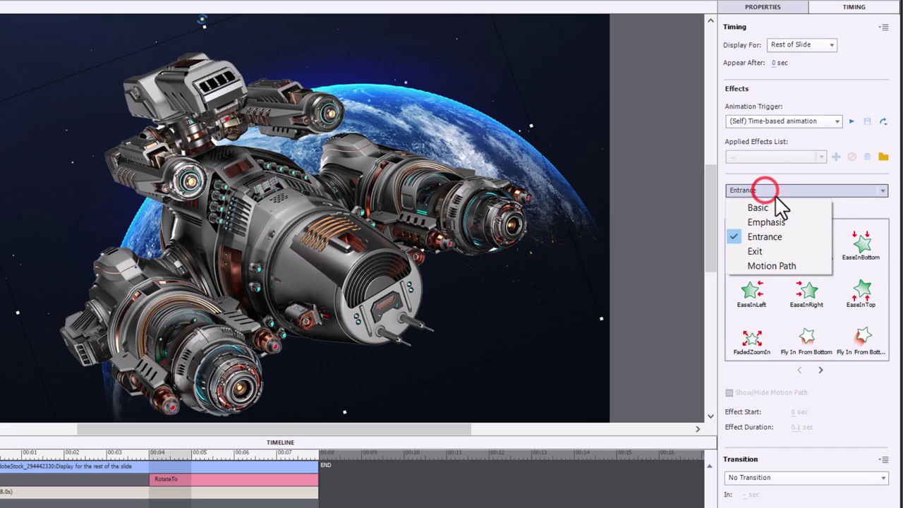
click(755, 237)
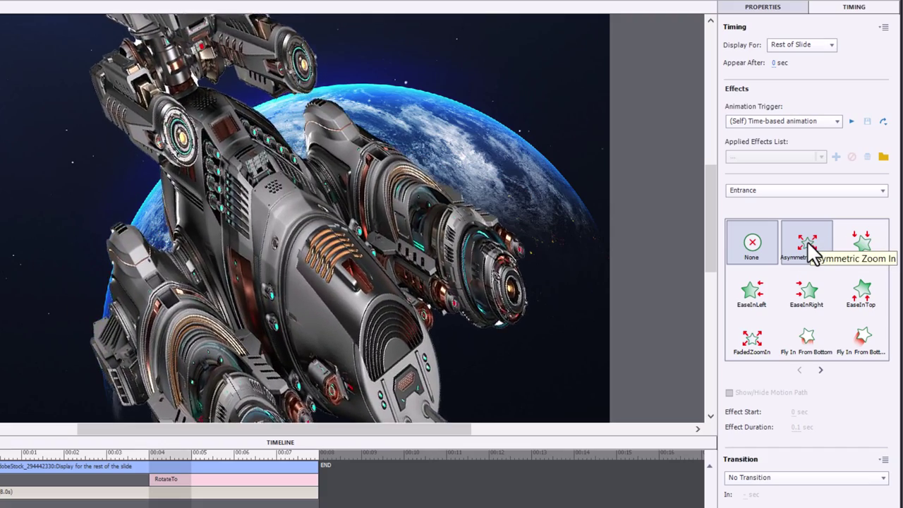
click(810, 243)
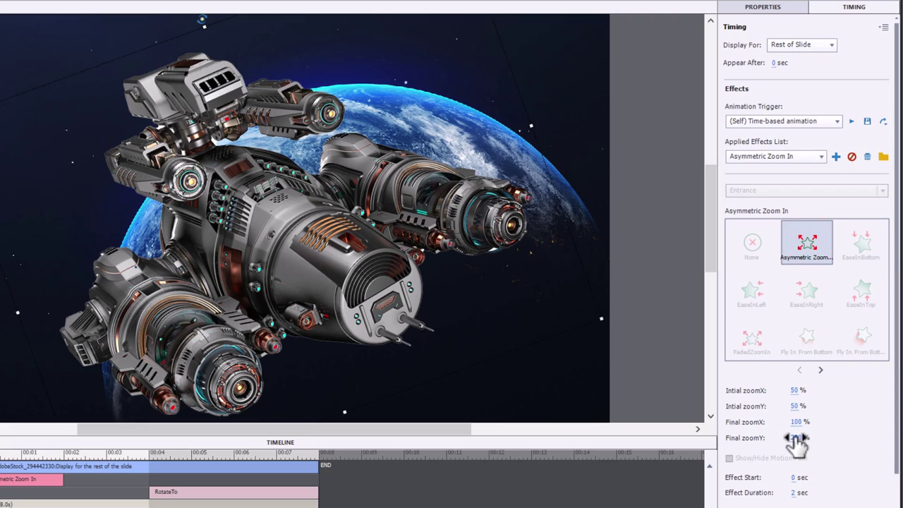
- Set the Asymmetric Zoom In effect's final zoomY to 100% and both its initial zoomX and initial zoomY to 10%
click(796, 438)
text(1)
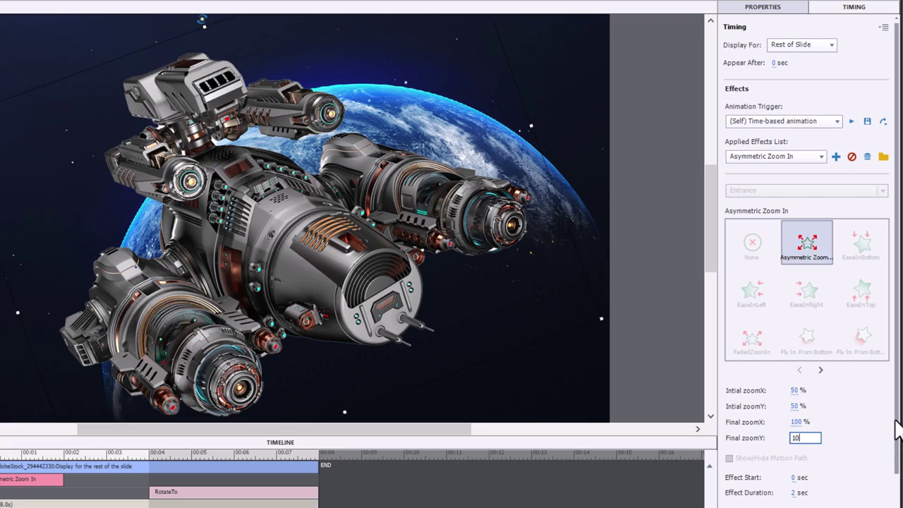
key(Return)
click(795, 390)
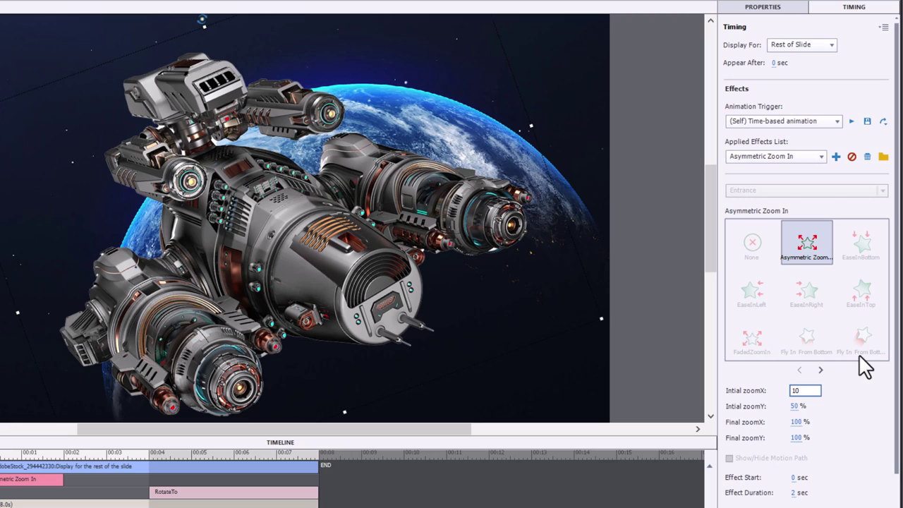
text(10)
click(796, 406)
text(10)
key(Return)
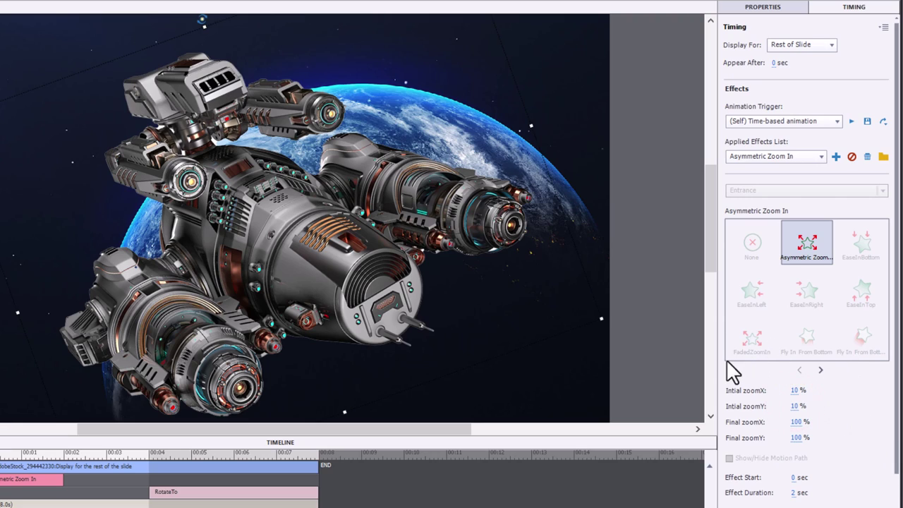
- Stretch the Asymmetric Zoom In effect to run from 0 to 8 seconds and play the slide's timeline
click(48, 478)
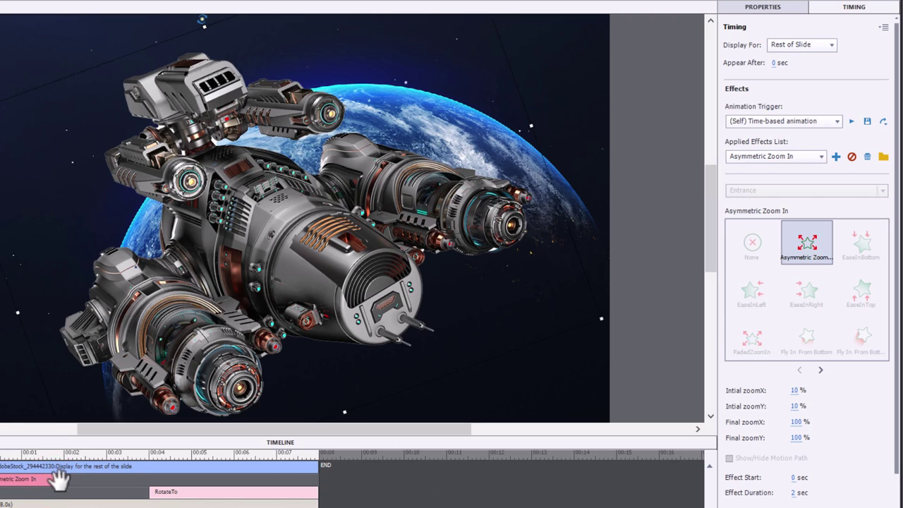
drag(63, 481, 321, 480)
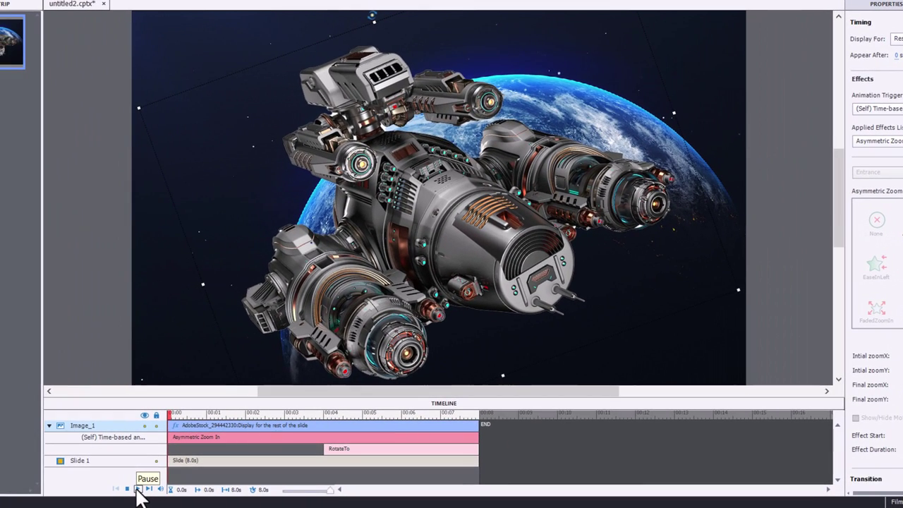
click(0, 507)
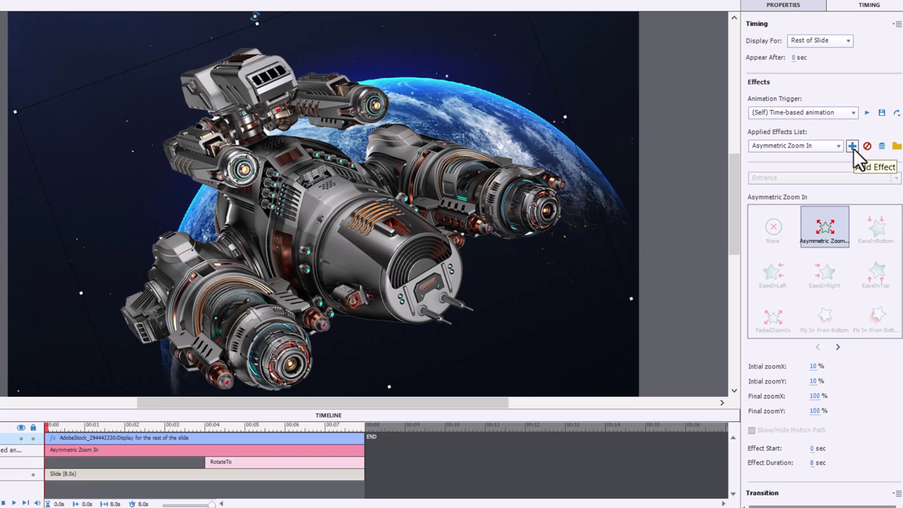
- Add the LeftToRight motion path effect to the spaceship alongside its zoom and rotation effects
click(854, 147)
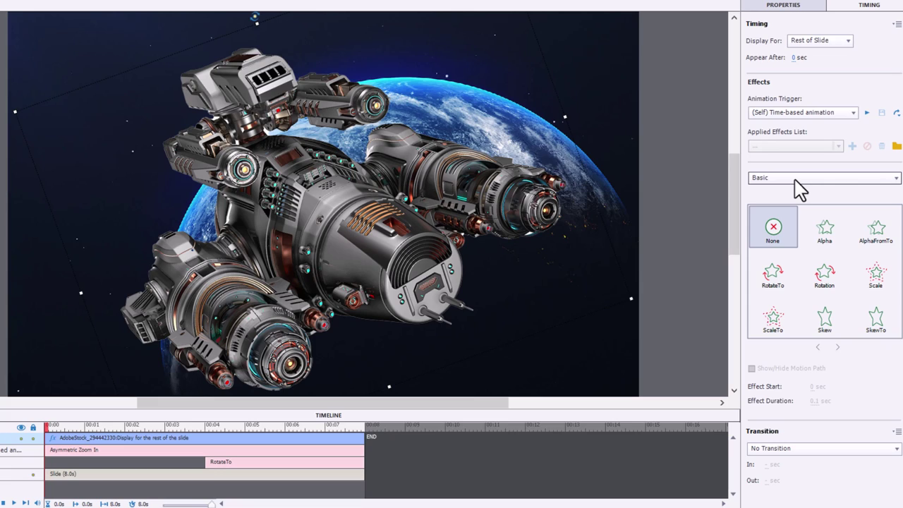
click(801, 180)
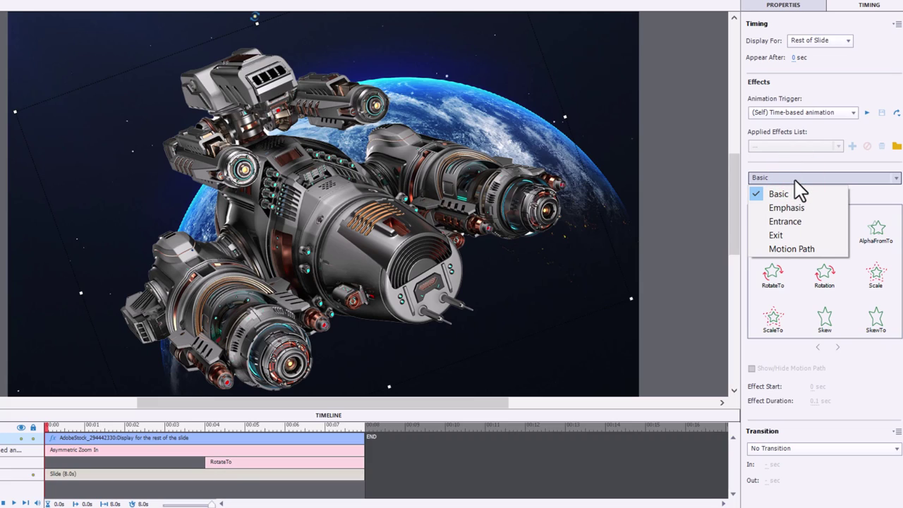
click(805, 249)
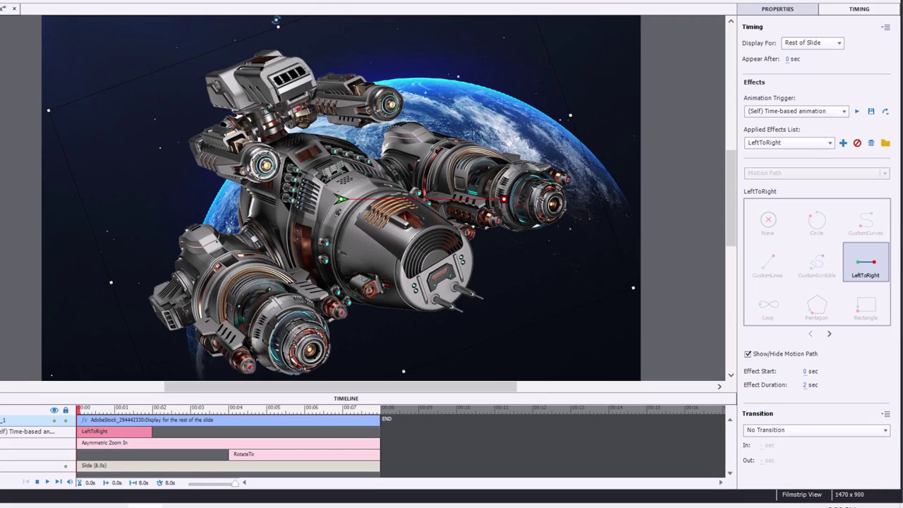
- Move the spaceship off the slide past its upper-left corner and extend the motion path's end point beyond the slide's lower-right corner
key(ctrl+minus)
key(ctrl+minus)
key(ctrl+minus)
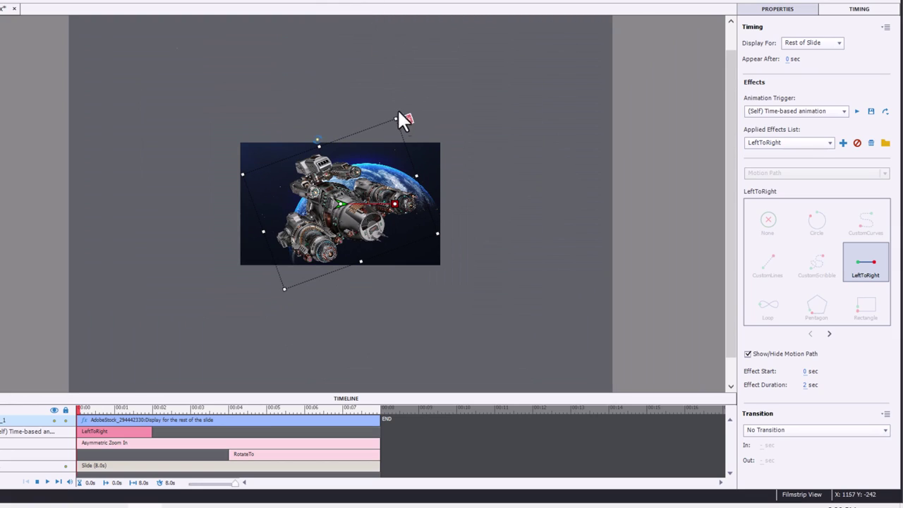
drag(350, 218, 237, 147)
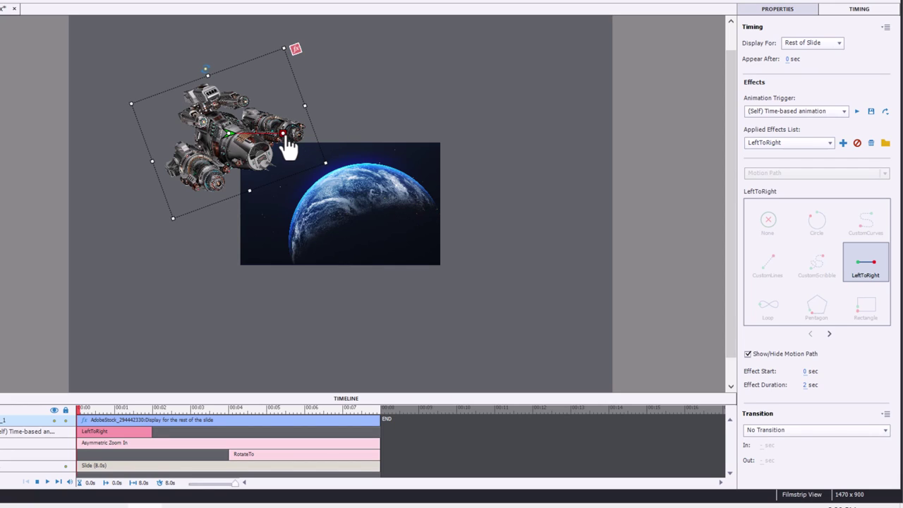
drag(283, 132, 520, 269)
- Stretch the LeftToRight effect to run from 0 to 8 seconds and open the preview options
drag(151, 433, 383, 433)
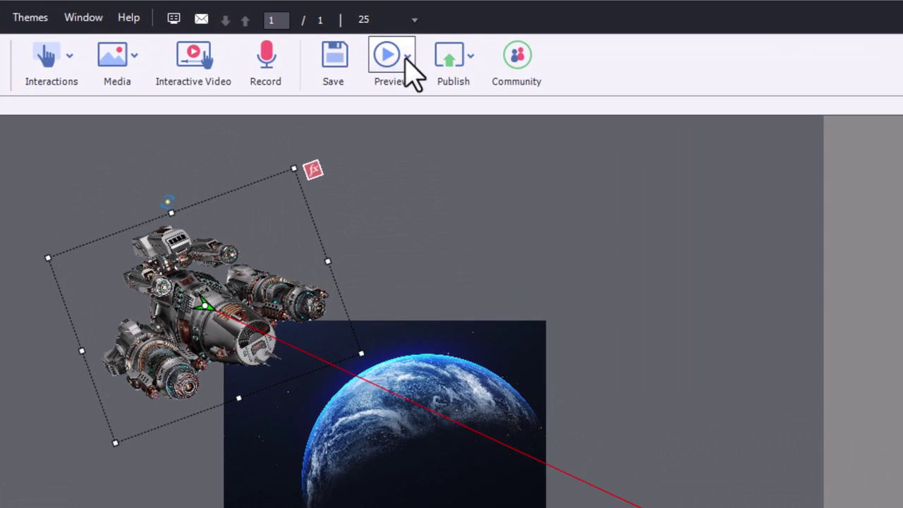
click(350, 0)
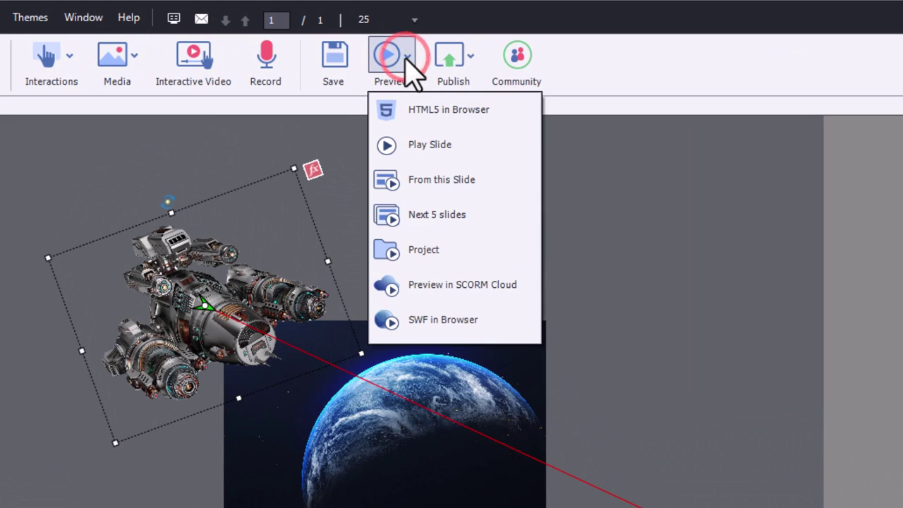